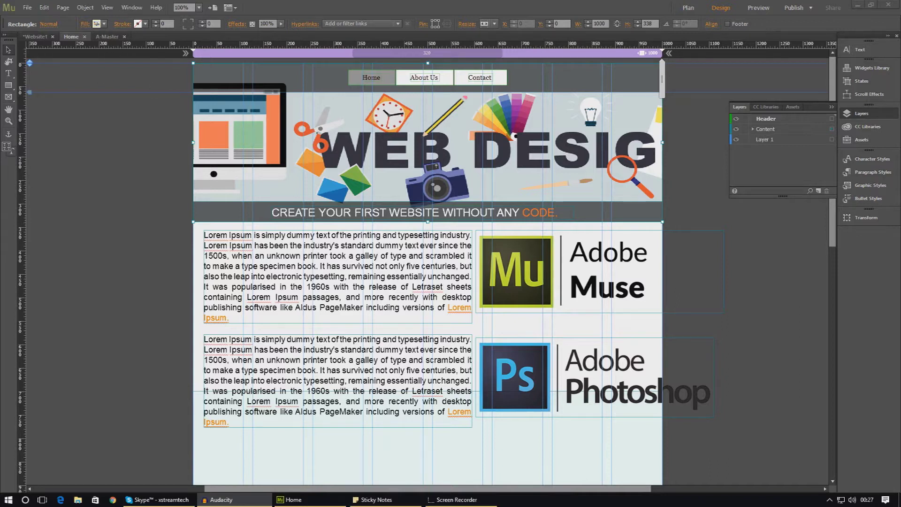
Open the A-Master page and stretch its navigation menu to the header bar's full height, about 63 px
{"action": "left_click", "coordinate": [32, 38]}
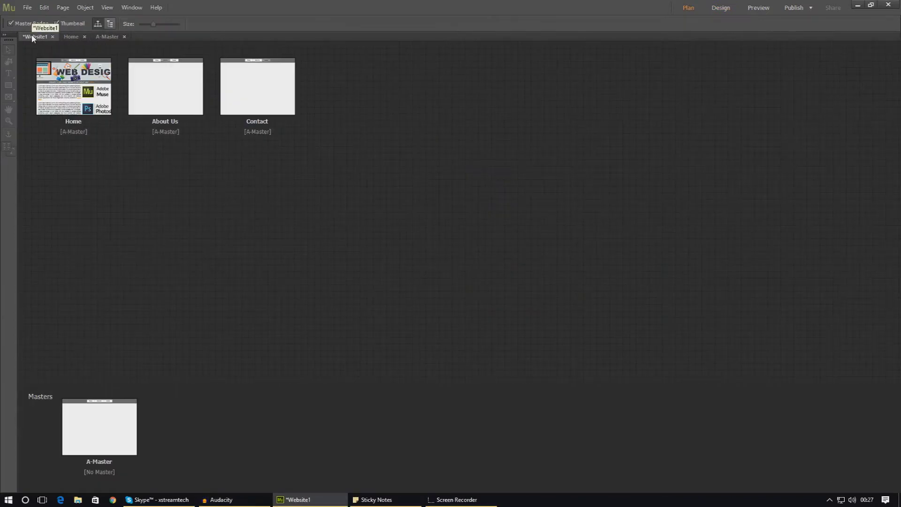
{"action": "double_click", "coordinate": [91, 407]}
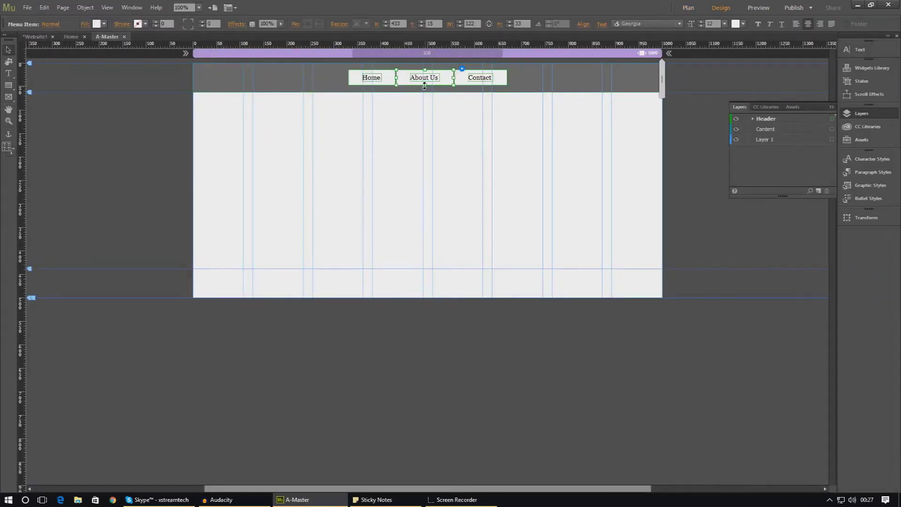
{"action": "left_click", "coordinate": [428, 103]}
{"action": "left_click", "coordinate": [439, 84]}
{"action": "mouse_move", "coordinate": [428, 86]}
{"action": "left_mouse_down"}
{"action": "mouse_move", "coordinate": [427, 93]}
{"action": "mouse_move", "coordinate": [428, 66]}
{"action": "mouse_move", "coordinate": [428, 84]}
{"action": "left_mouse_up"}
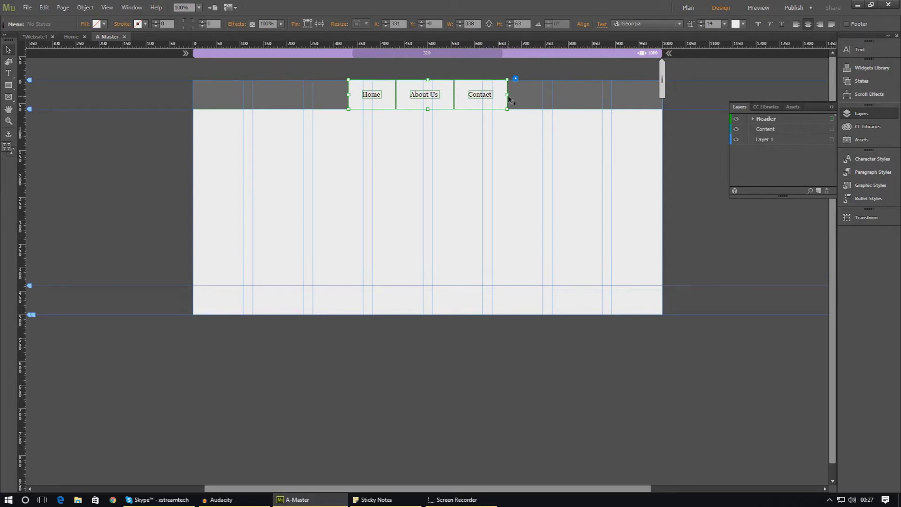
Widen the navigation menu to about 454 px and shift it along the header to an X position of about 486
{"action": "left_click_drag", "start_coordinate": [507, 95], "coordinate": [577, 89]}
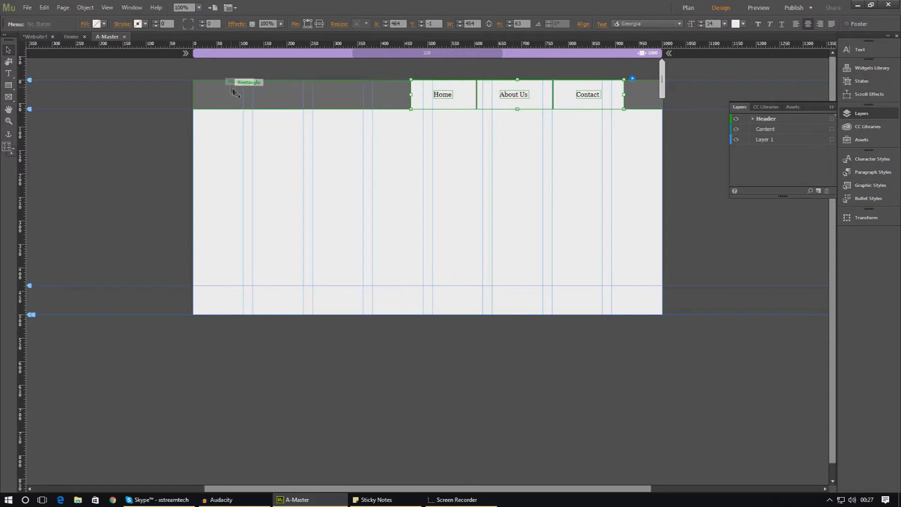
{"action": "left_click_drag", "start_coordinate": [434, 92], "coordinate": [445, 92]}
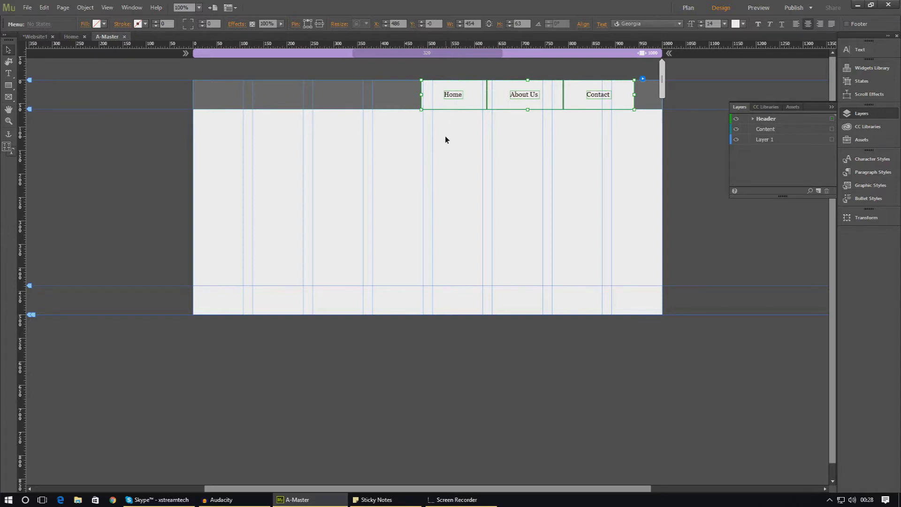
{"action": "left_click", "coordinate": [439, 116]}
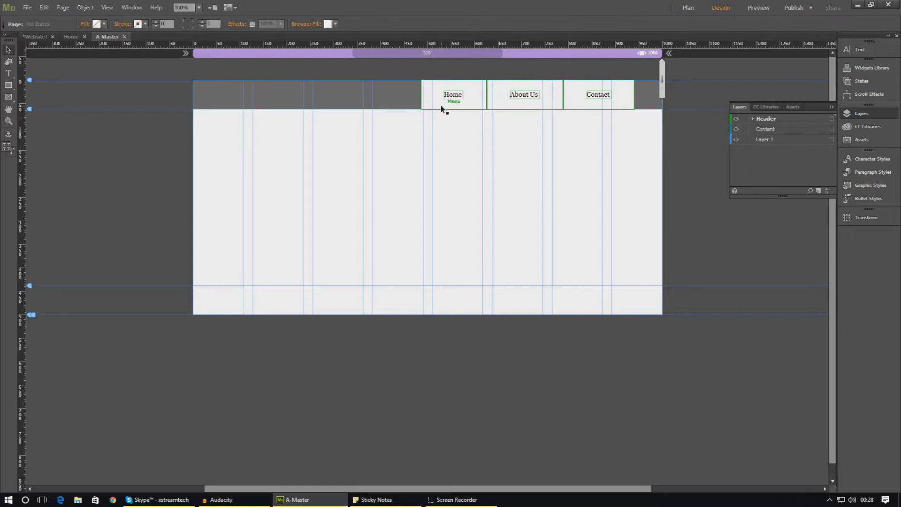
Remove the white fill from the menu items by setting the Home item's Normal fill to none
{"action": "left_click", "coordinate": [449, 99]}
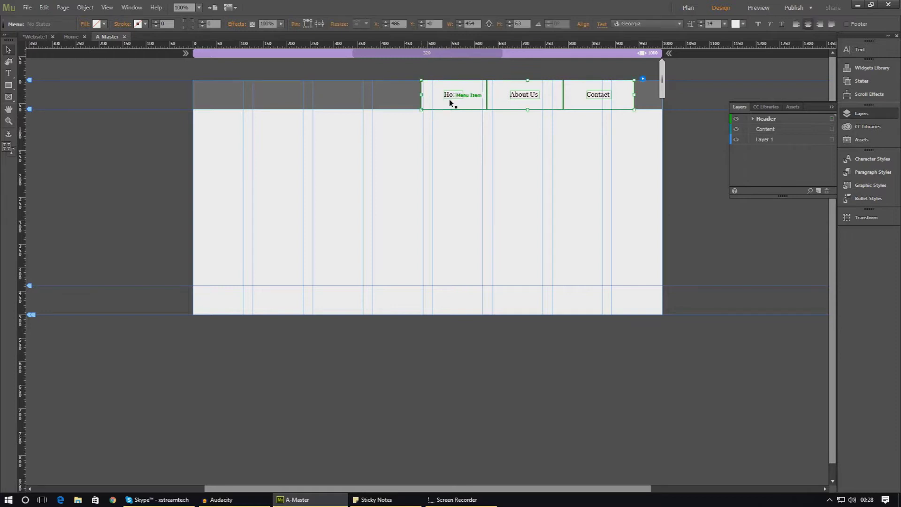
{"action": "left_click", "coordinate": [96, 25]}
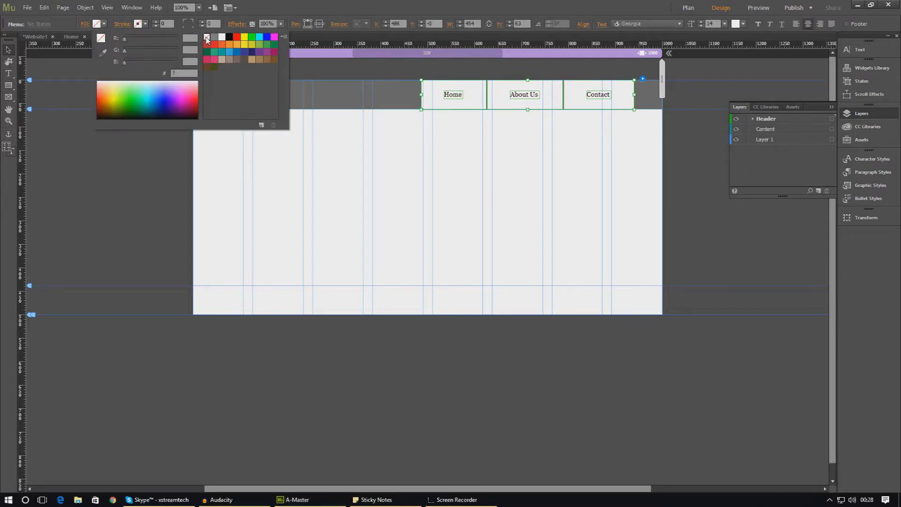
{"action": "left_click", "coordinate": [430, 108]}
{"action": "left_click", "coordinate": [456, 117]}
{"action": "left_click", "coordinate": [459, 107]}
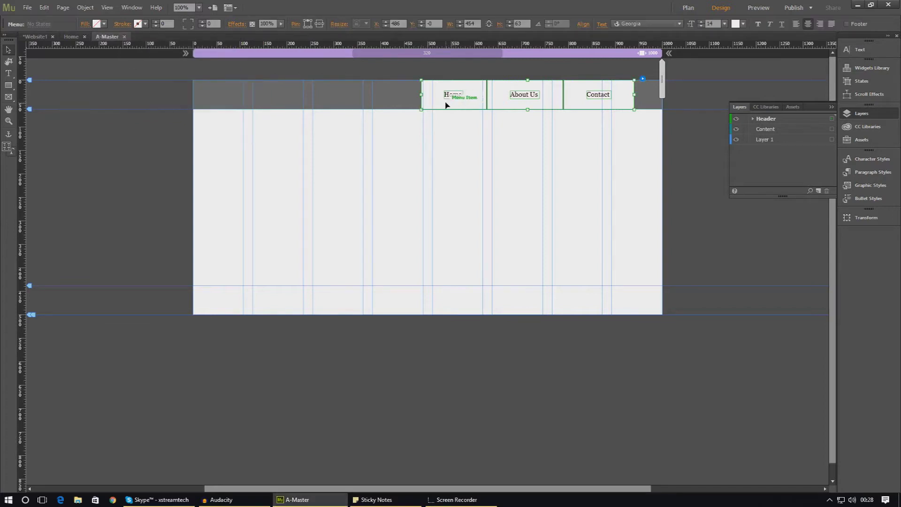
{"action": "left_click", "coordinate": [443, 106]}
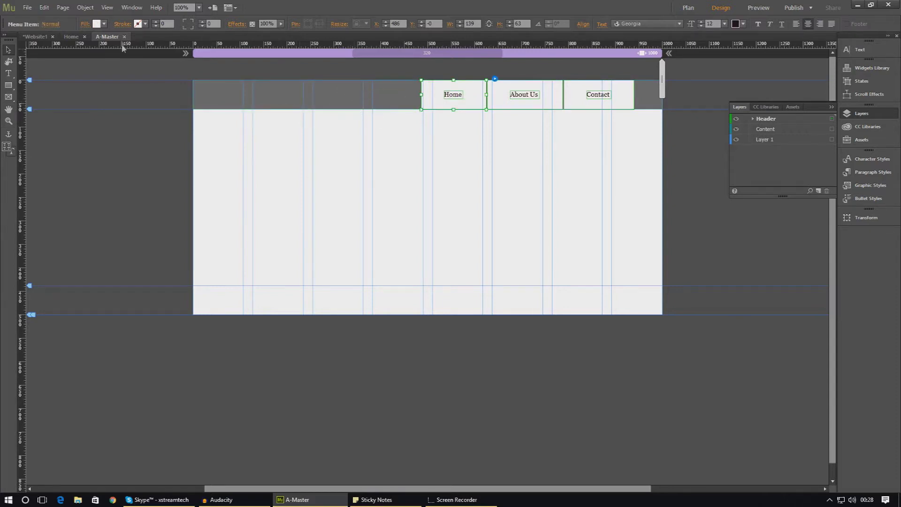
{"action": "left_click", "coordinate": [104, 24]}
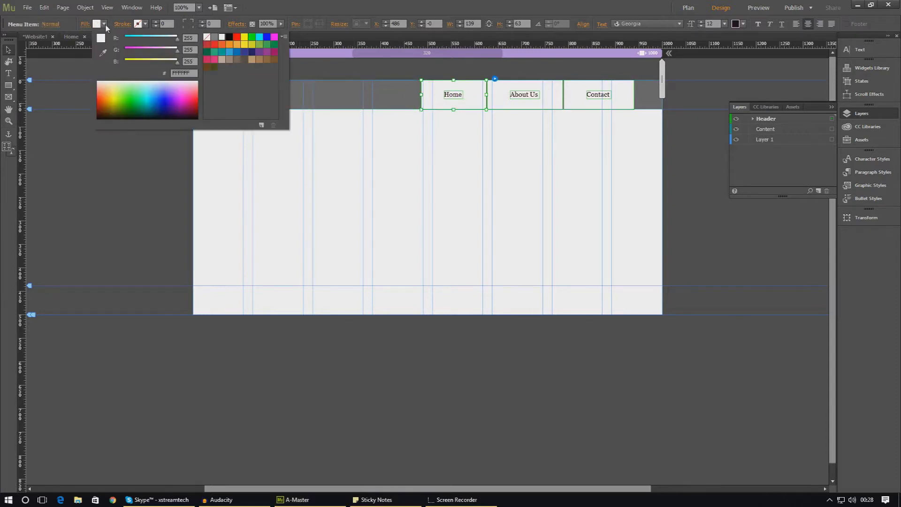
{"action": "left_click", "coordinate": [207, 38]}
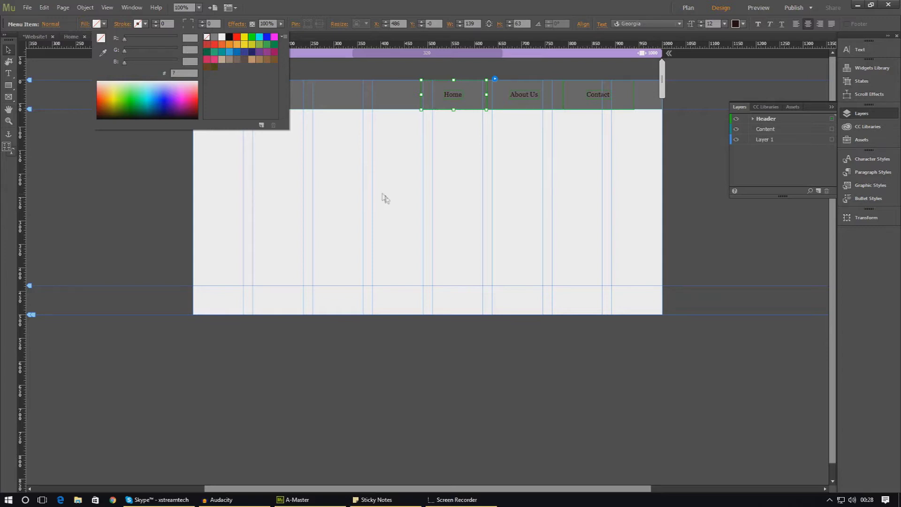
Fill the Rollover state of the Home menu item with orange F7931E
{"action": "double_click", "coordinate": [454, 151]}
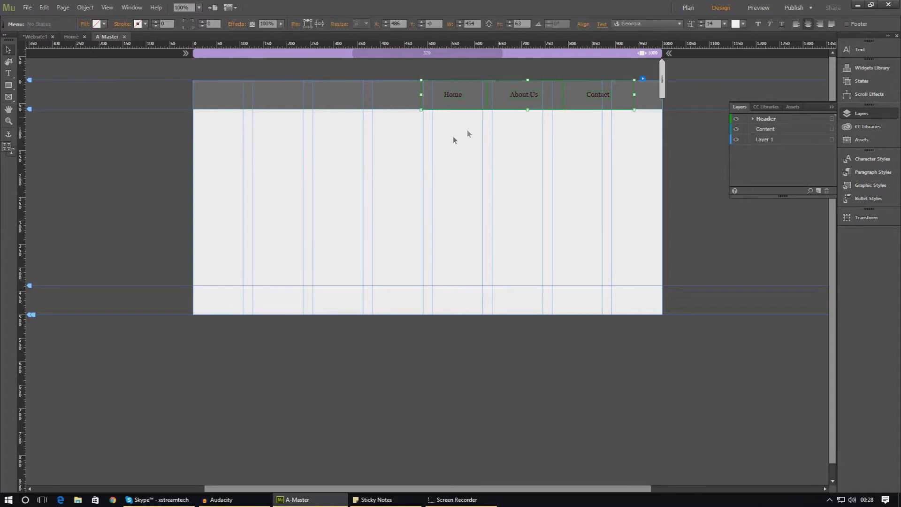
{"action": "left_click", "coordinate": [461, 125]}
{"action": "left_click", "coordinate": [472, 110]}
{"action": "left_click", "coordinate": [446, 105]}
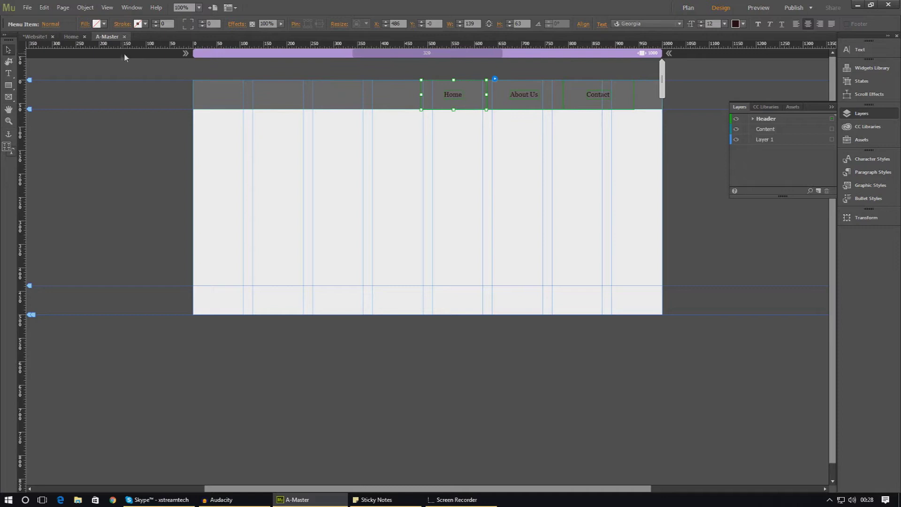
{"action": "left_click", "coordinate": [50, 24]}
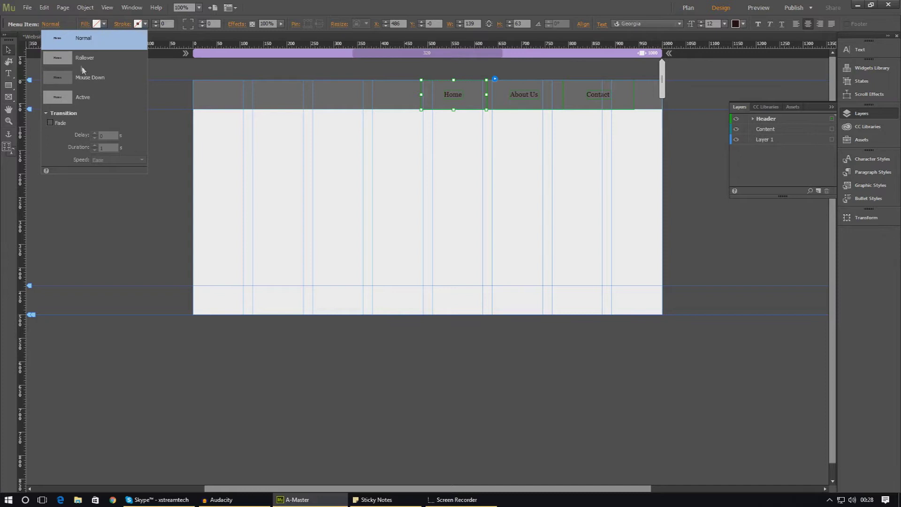
{"action": "left_click", "coordinate": [49, 115]}
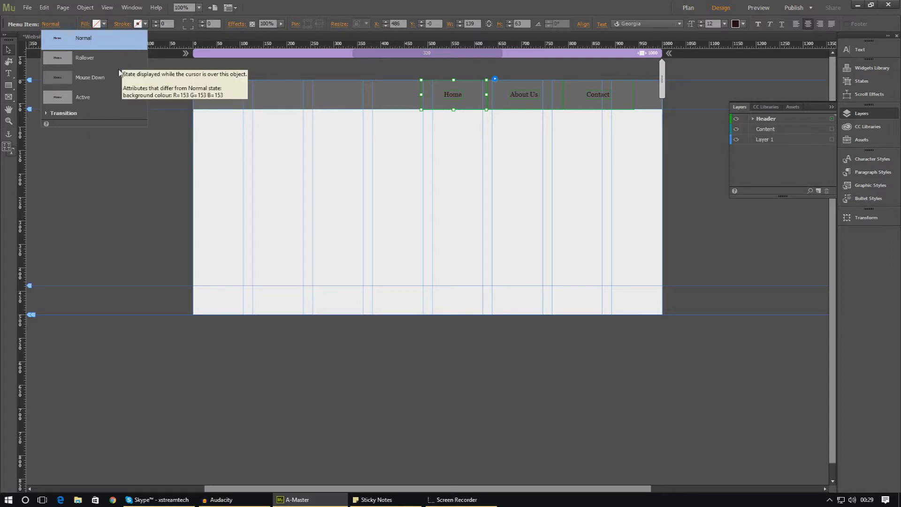
{"action": "left_click", "coordinate": [95, 63]}
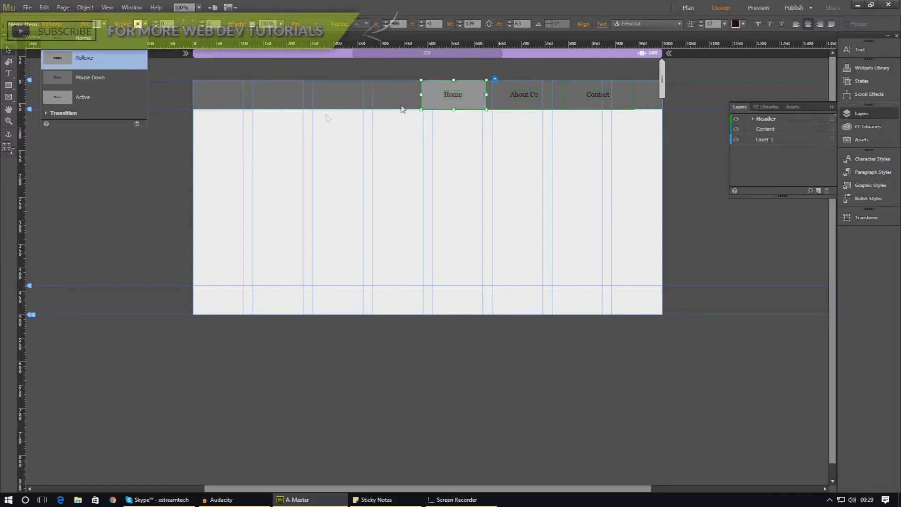
{"action": "left_click", "coordinate": [94, 23]}
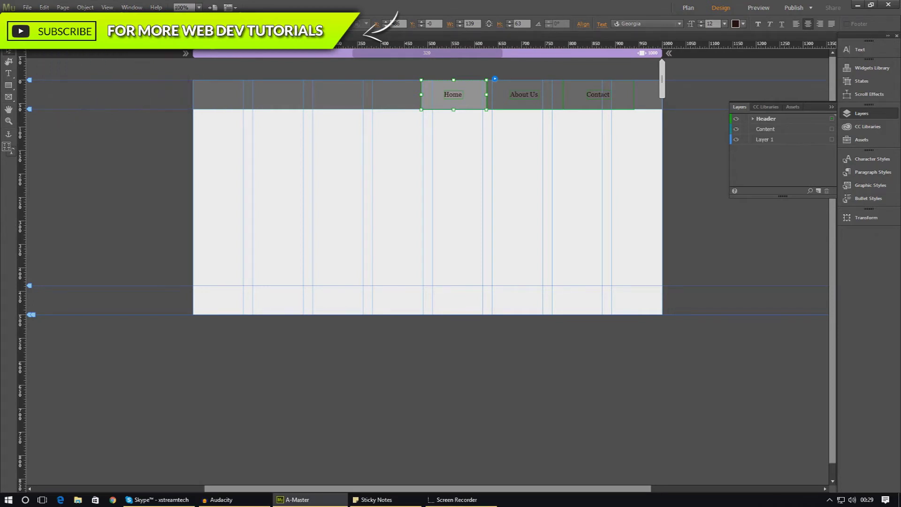
{"action": "left_click", "coordinate": [123, 94]}
{"action": "left_click", "coordinate": [231, 45]}
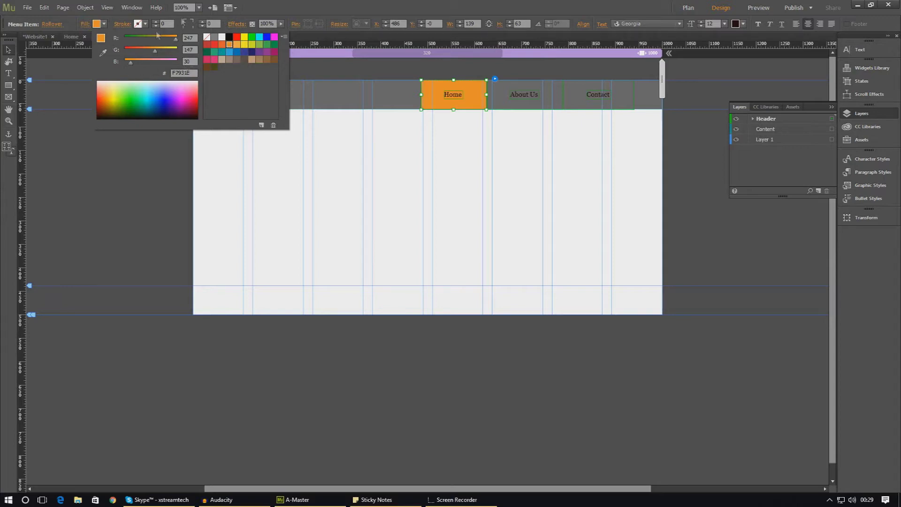
{"action": "left_click", "coordinate": [81, 25]}
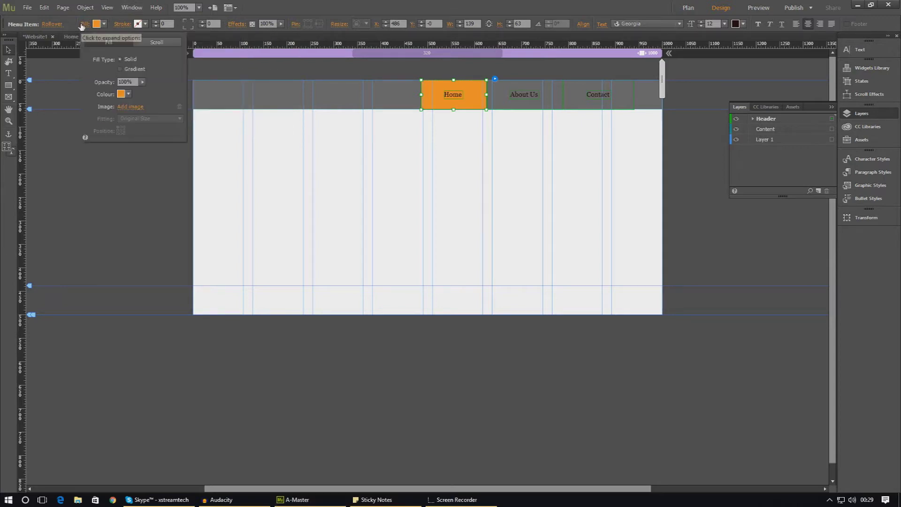
Preview the master page and the Home page, and check how the menu items respond to rollover and selection
{"action": "left_click", "coordinate": [758, 13]}
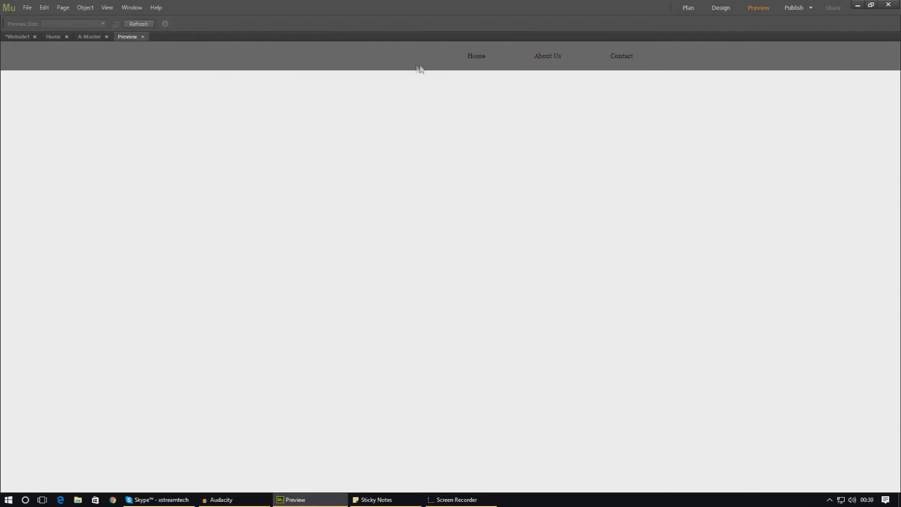
{"action": "left_click", "coordinate": [759, 8]}
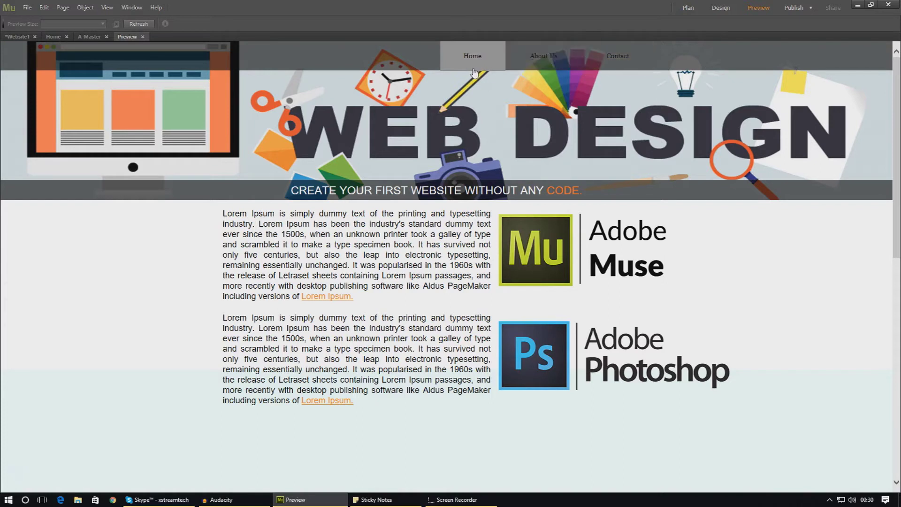
{"action": "left_click", "coordinate": [553, 58]}
{"action": "left_click", "coordinate": [497, 66]}
Return to A-Master and set the Home menu item's Mouse Down fill to none
{"action": "left_click", "coordinate": [90, 36]}
{"action": "left_click", "coordinate": [60, 24]}
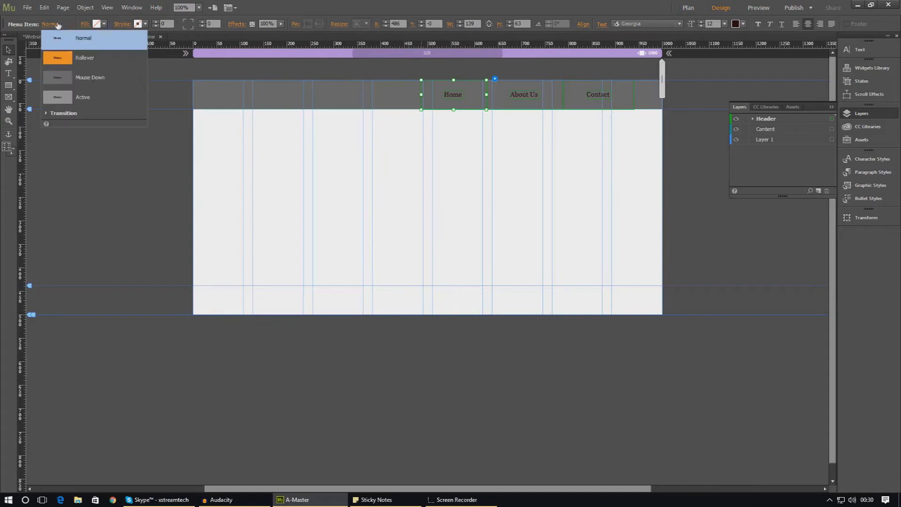
{"action": "left_click", "coordinate": [92, 80]}
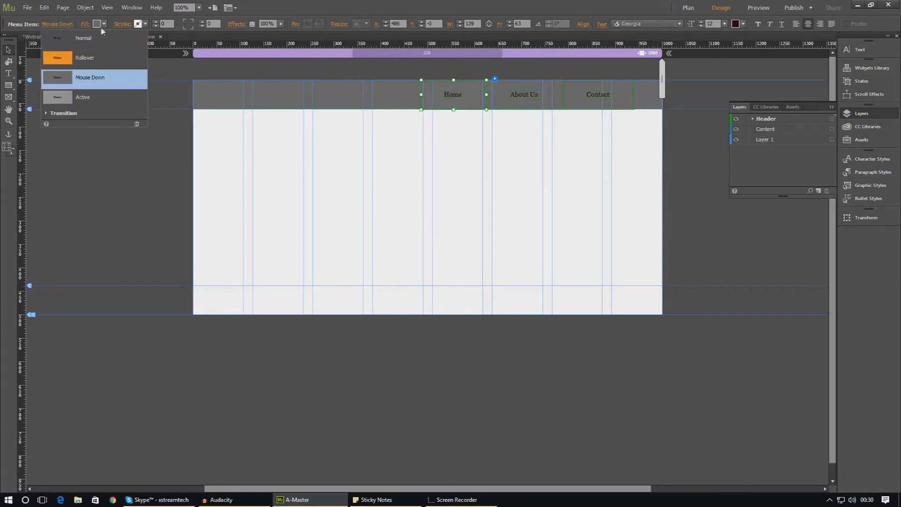
{"action": "left_click", "coordinate": [66, 26]}
{"action": "left_click", "coordinate": [104, 23]}
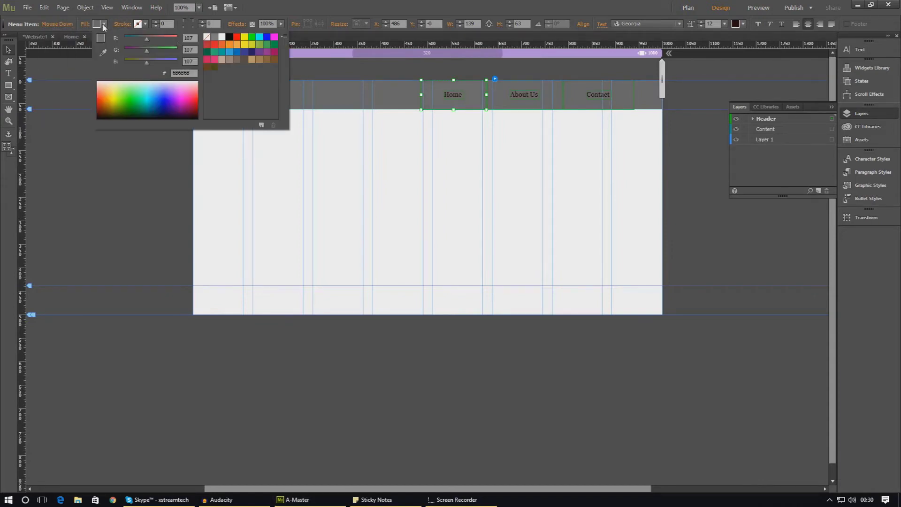
{"action": "left_click", "coordinate": [69, 28]}
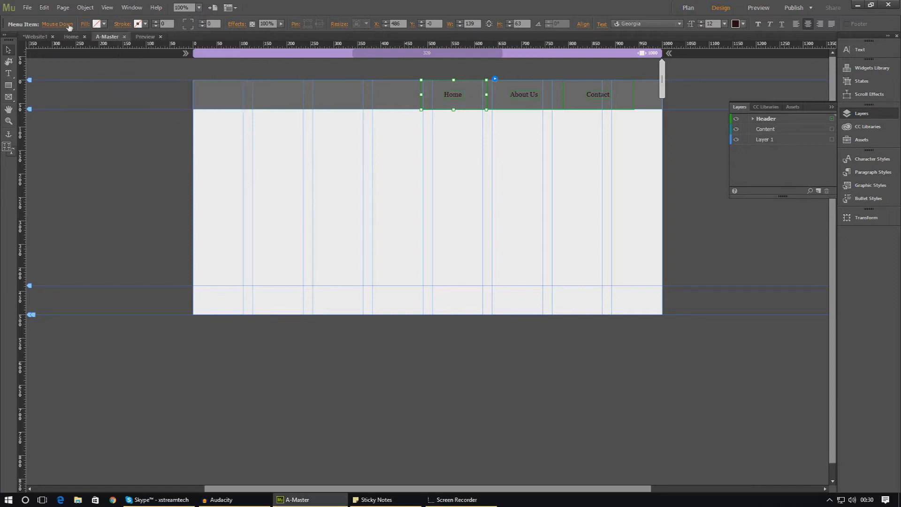
Set the fill of the Home menu item's Active state to none
{"action": "left_click", "coordinate": [69, 26]}
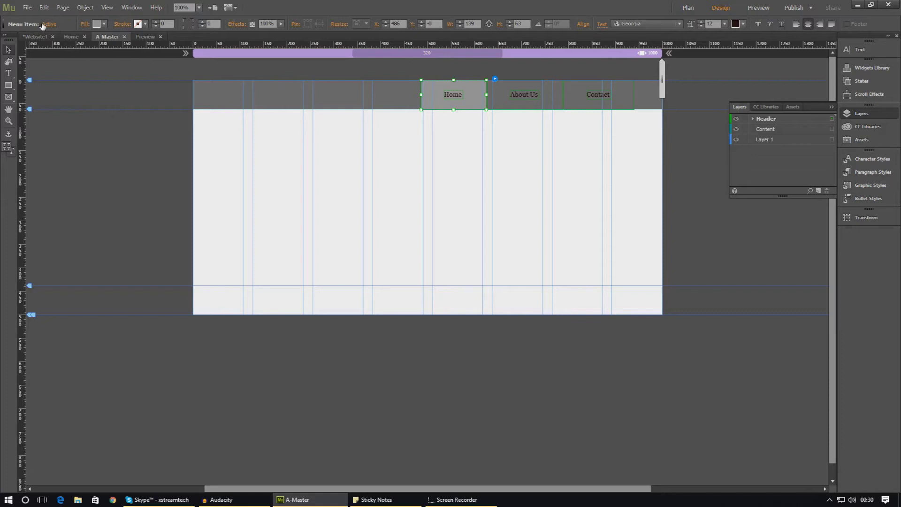
{"action": "left_click", "coordinate": [85, 25]}
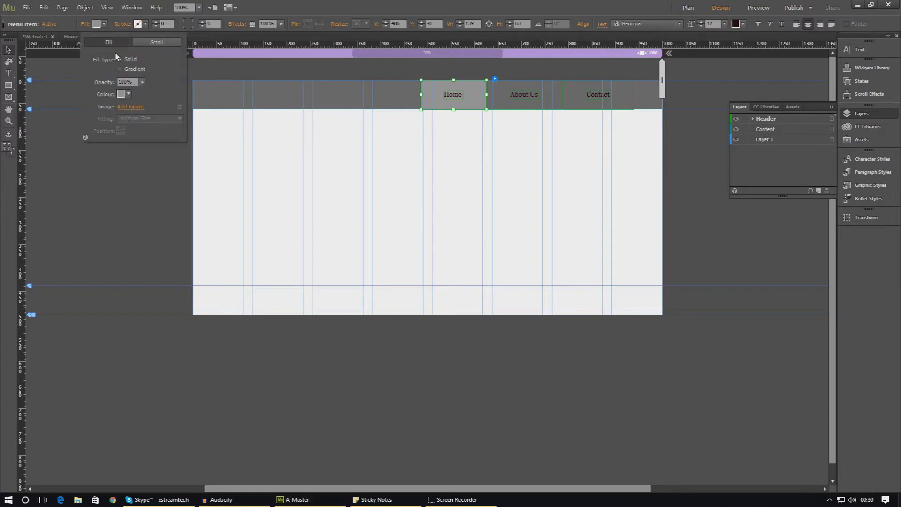
{"action": "left_click", "coordinate": [121, 95]}
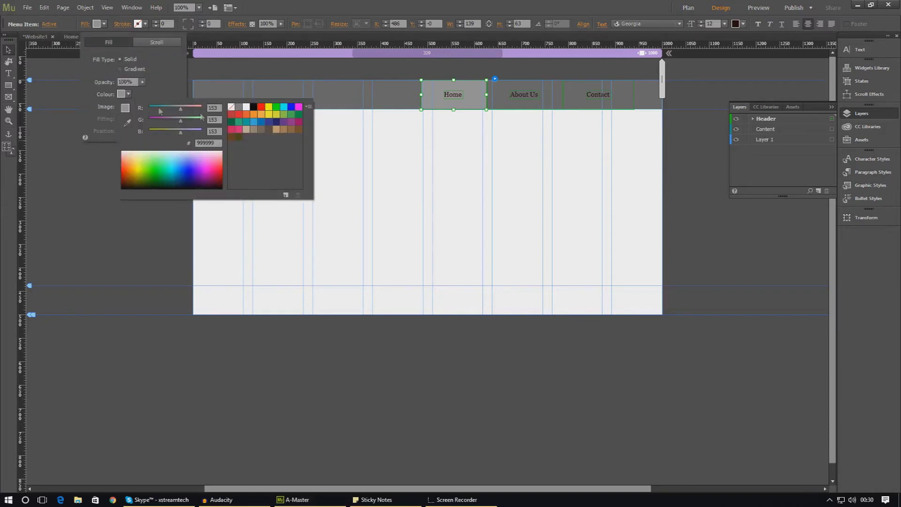
{"action": "left_click", "coordinate": [231, 107]}
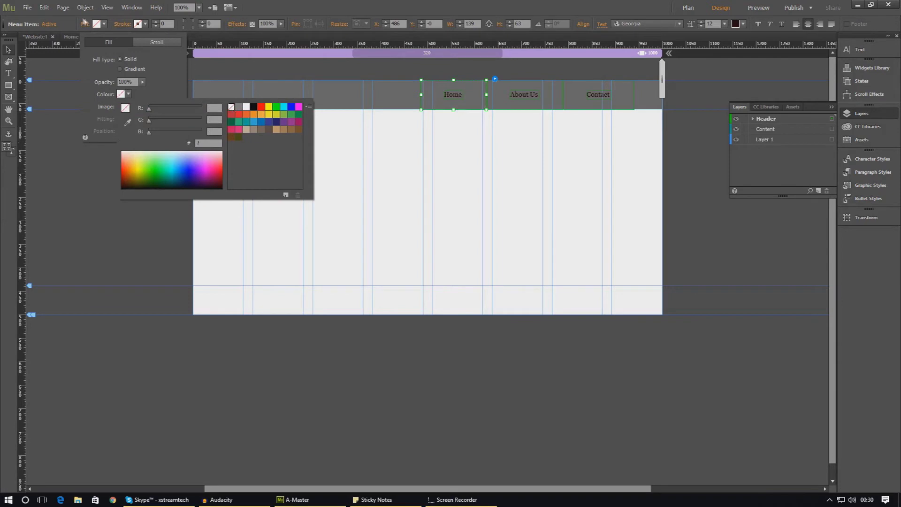
{"action": "left_click", "coordinate": [86, 27]}
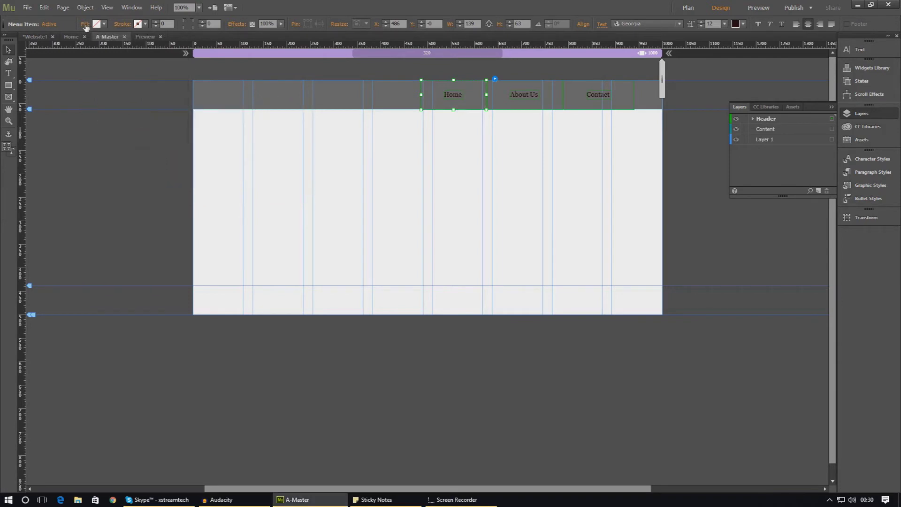
Lower the opacity of the Home menu item's orange Rollover fill to 80%
{"action": "left_click", "coordinate": [52, 25]}
{"action": "left_click", "coordinate": [85, 58]}
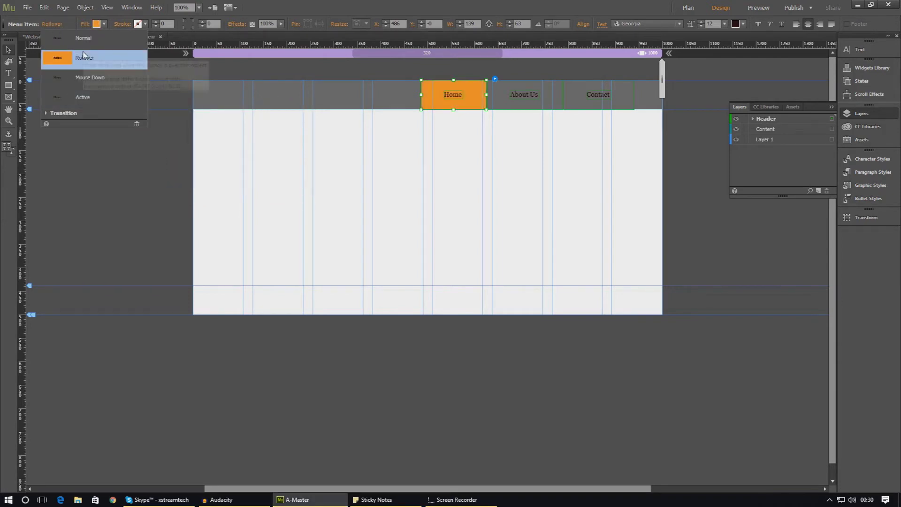
{"action": "left_click", "coordinate": [104, 26]}
{"action": "left_click", "coordinate": [86, 25]}
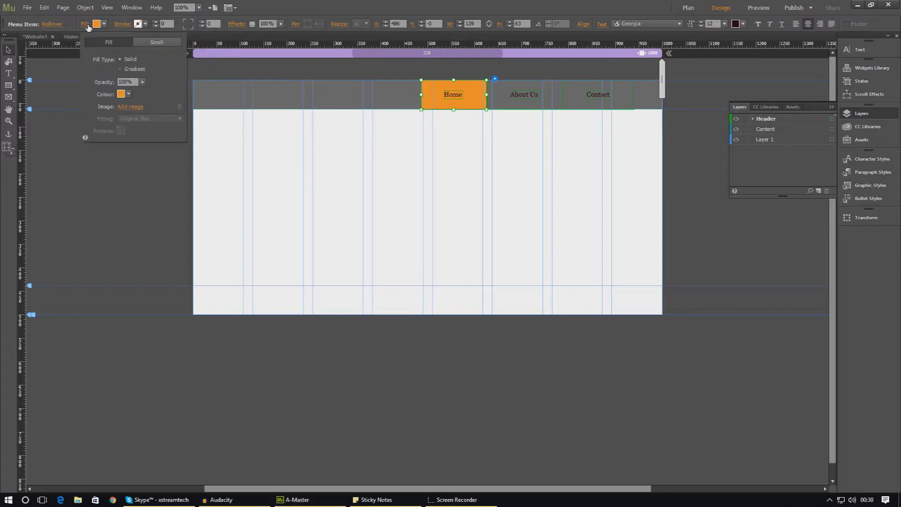
{"action": "left_click_drag", "start_coordinate": [143, 83], "coordinate": [134, 103]}
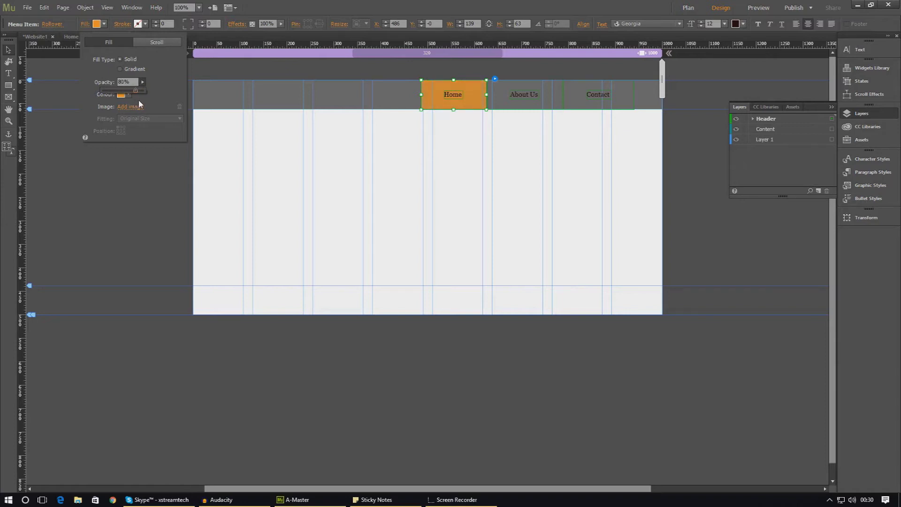
Preview the master page and the Home page to check the menu's rollover fill, and return to the A-Master page
{"action": "left_click", "coordinate": [756, 14]}
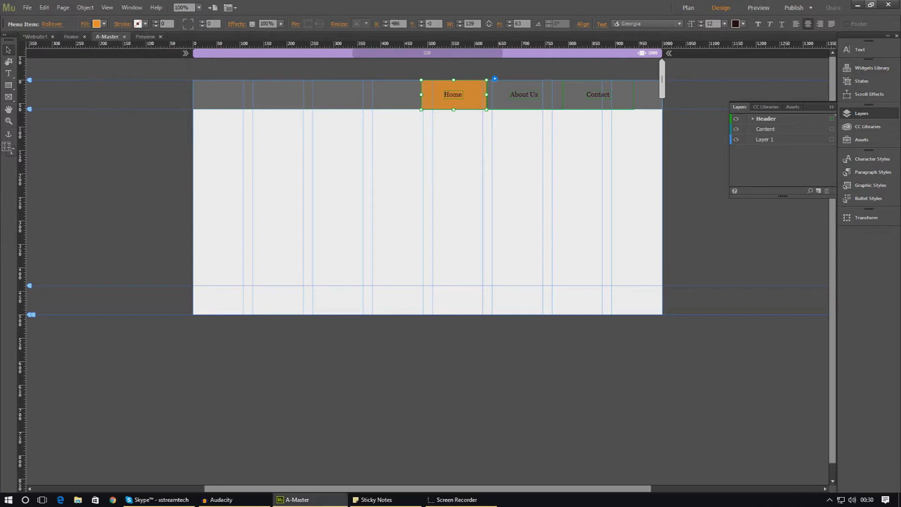
{"action": "left_click", "coordinate": [759, 8]}
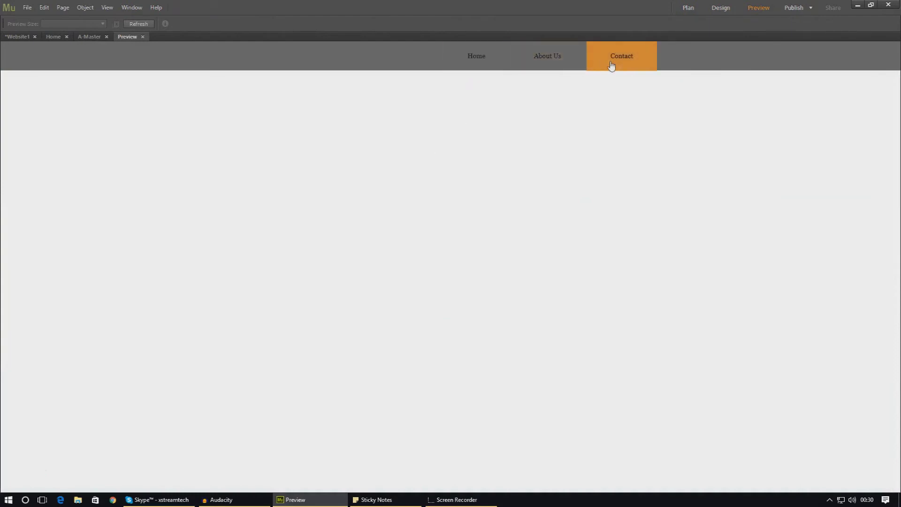
{"action": "left_click", "coordinate": [471, 64]}
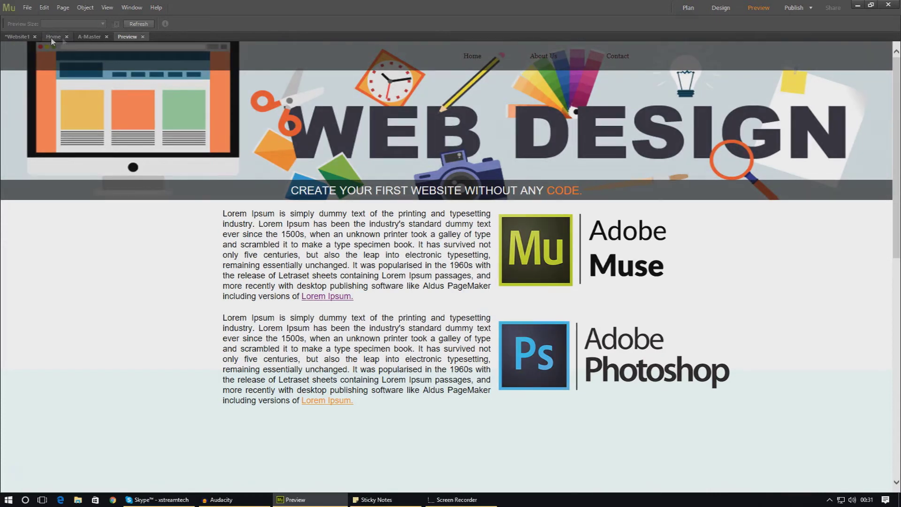
{"action": "left_click", "coordinate": [86, 38]}
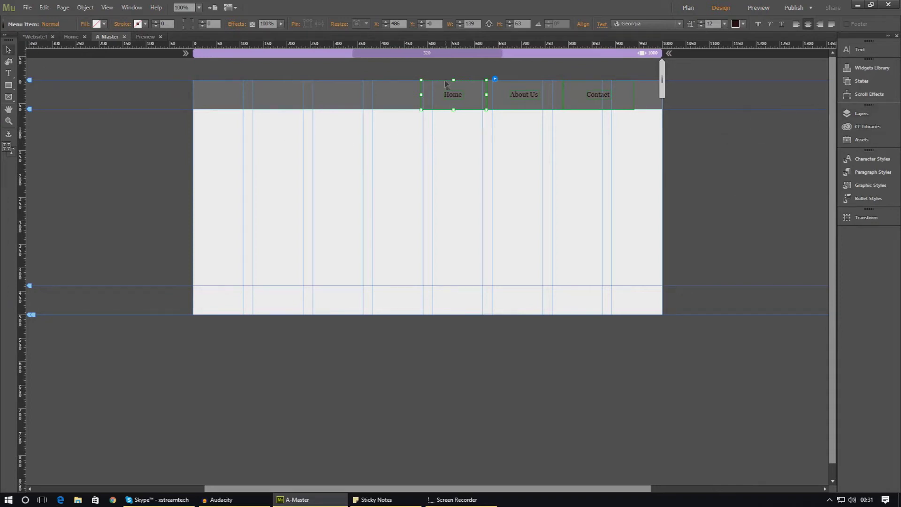
Try to open the Home menu item's label for text editing on the A-Master page
{"action": "left_click", "coordinate": [453, 105]}
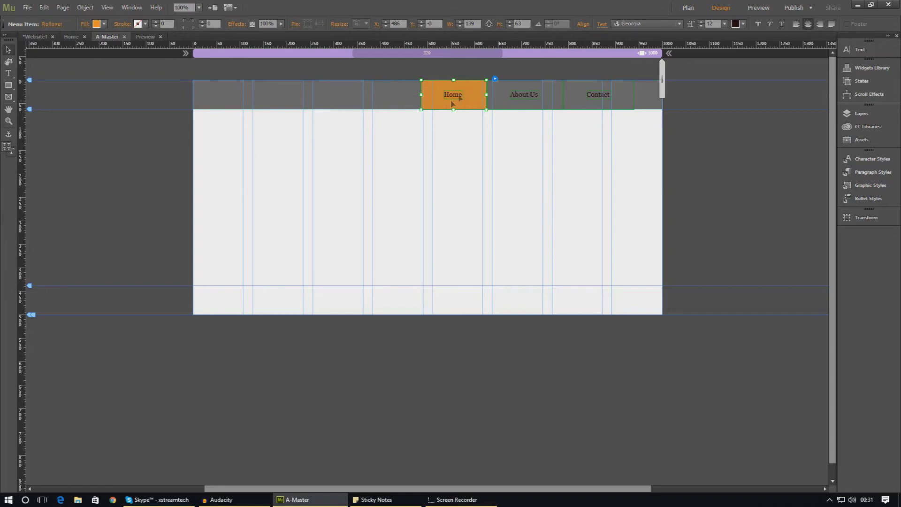
{"action": "left_click", "coordinate": [457, 95]}
{"action": "left_click", "coordinate": [528, 94]}
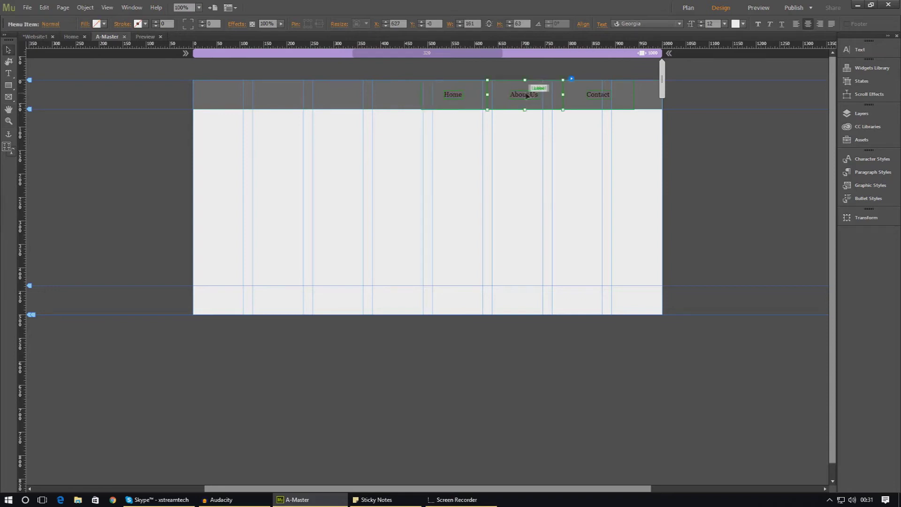
{"action": "left_click", "coordinate": [11, 75]}
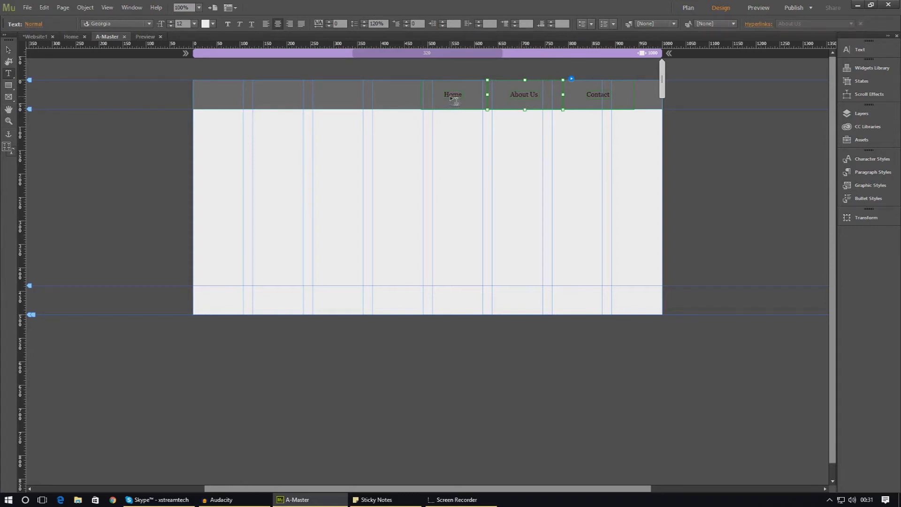
{"action": "left_click", "coordinate": [8, 50]}
{"action": "left_click", "coordinate": [459, 119]}
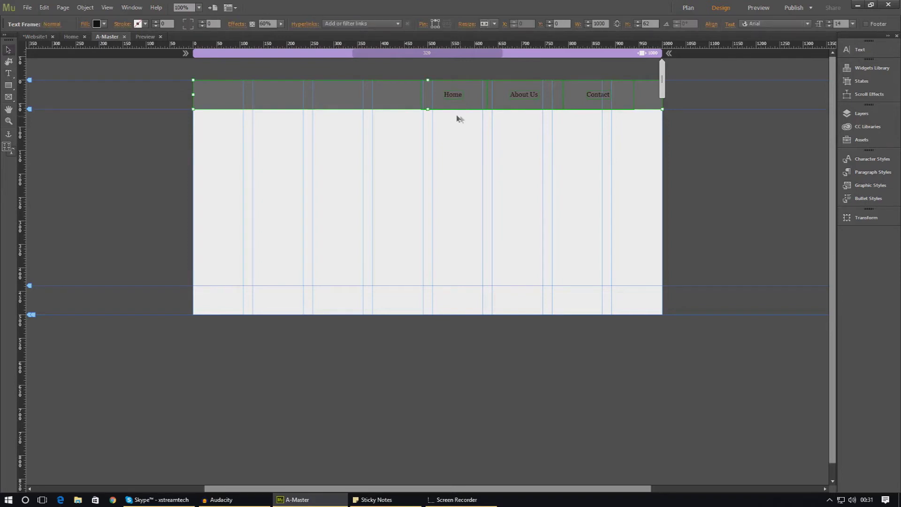
{"action": "double_click", "coordinate": [455, 98]}
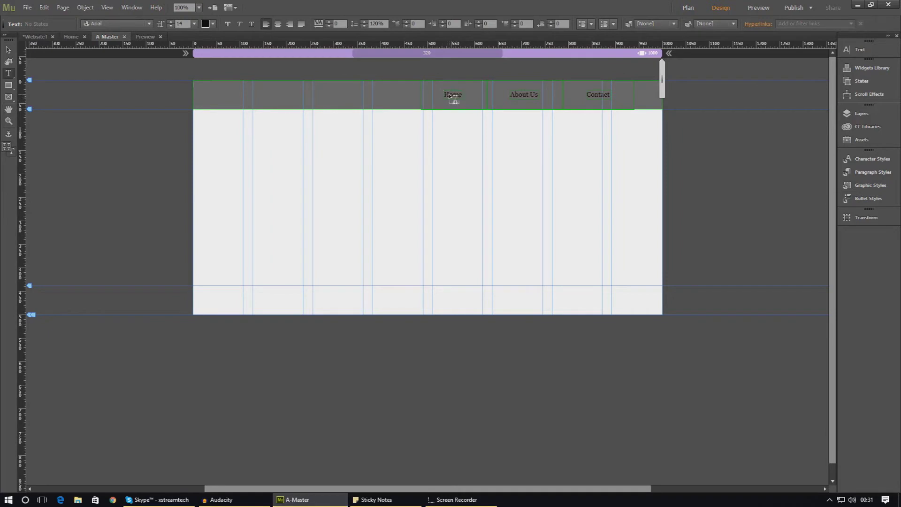
Expand the Header layer and its Menu group, and try again to edit the Home label's text
{"action": "left_click", "coordinate": [856, 117]}
{"action": "left_click", "coordinate": [752, 119]}
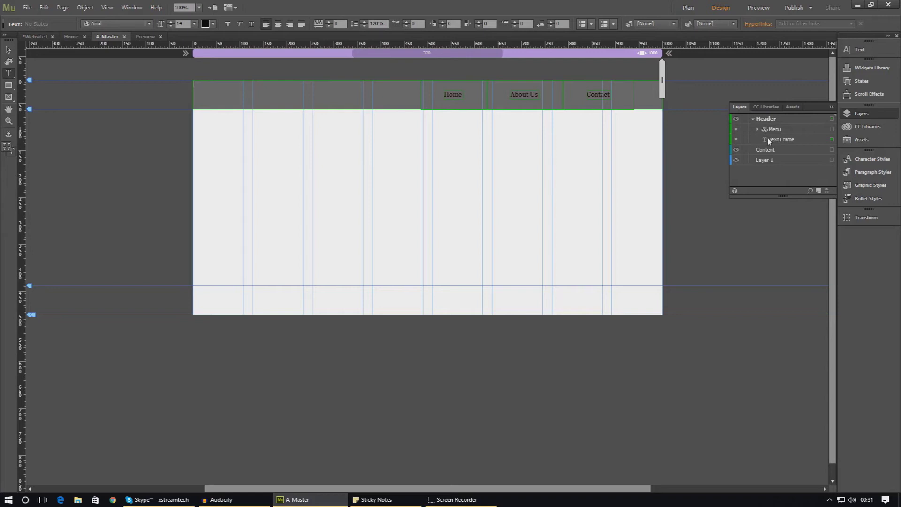
{"action": "left_click", "coordinate": [772, 131]}
{"action": "left_click", "coordinate": [758, 129]}
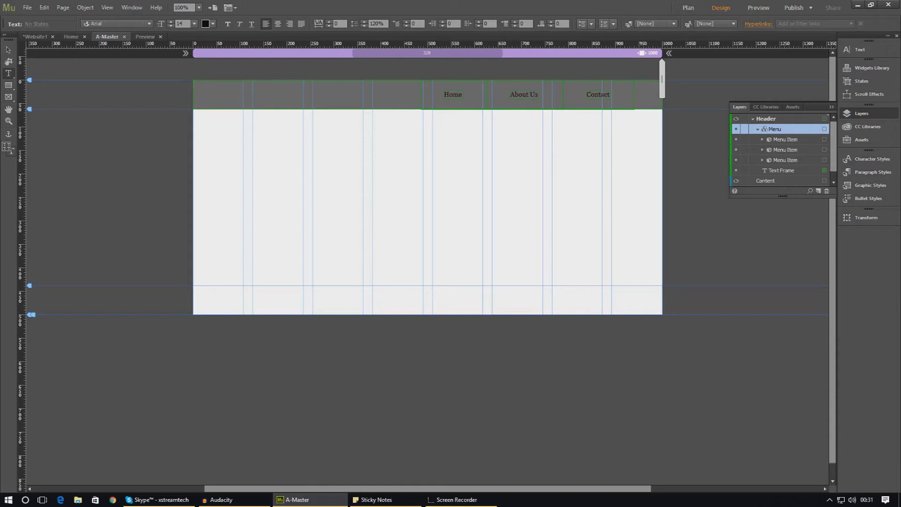
{"action": "left_click", "coordinate": [9, 50]}
{"action": "left_click", "coordinate": [460, 97]}
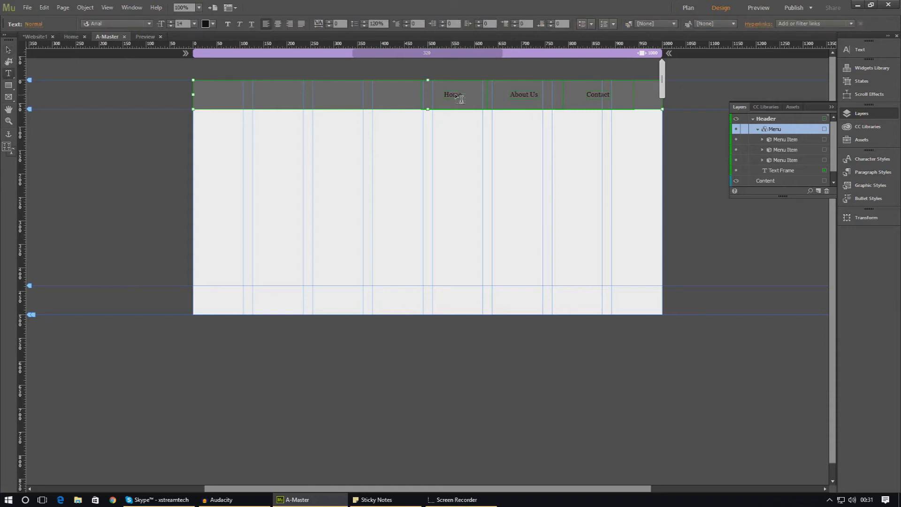
{"action": "left_click", "coordinate": [8, 50]}
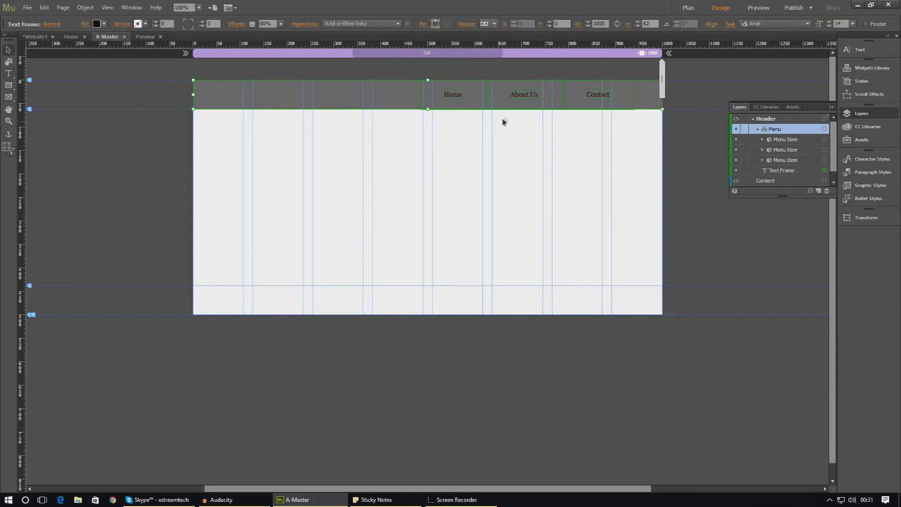
{"action": "left_click", "coordinate": [454, 98]}
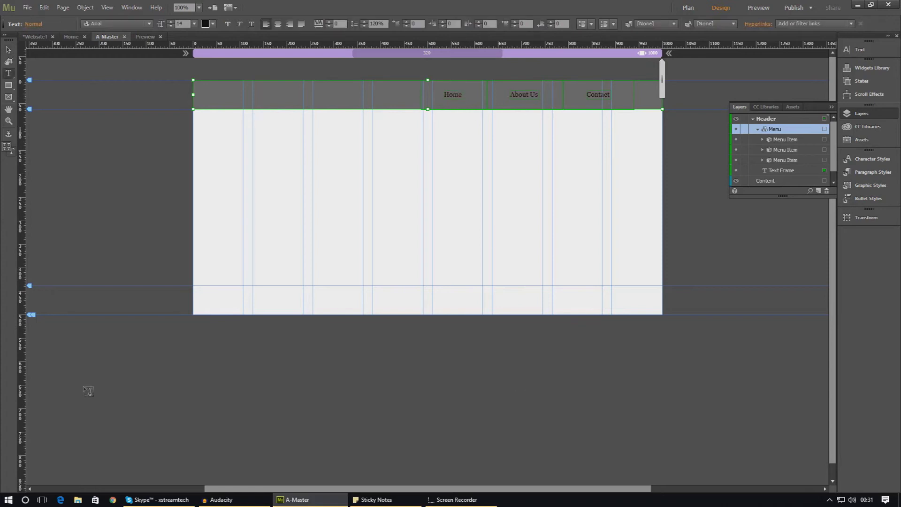
Move the grey header text frame down to just below the menu, shift the menu slightly down and select its Home label
{"action": "left_click", "coordinate": [9, 121]}
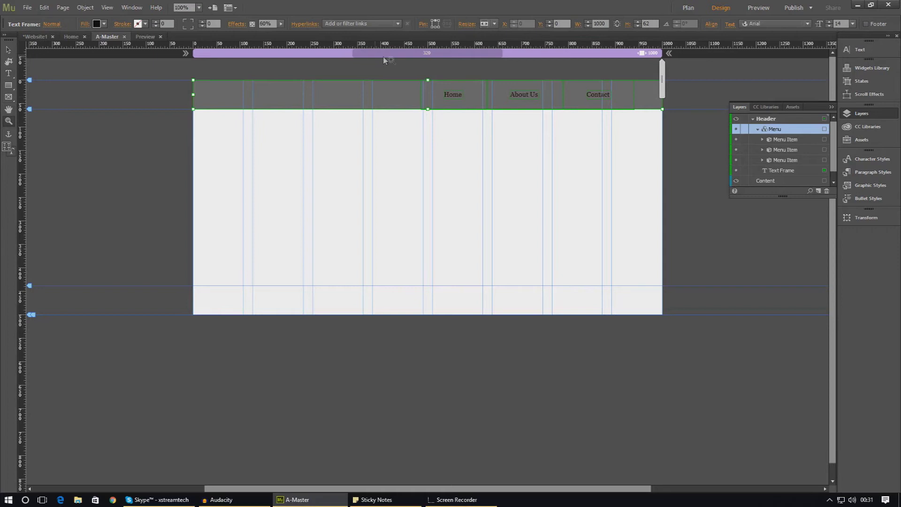
{"action": "left_click_drag", "start_coordinate": [406, 65], "coordinate": [672, 139]}
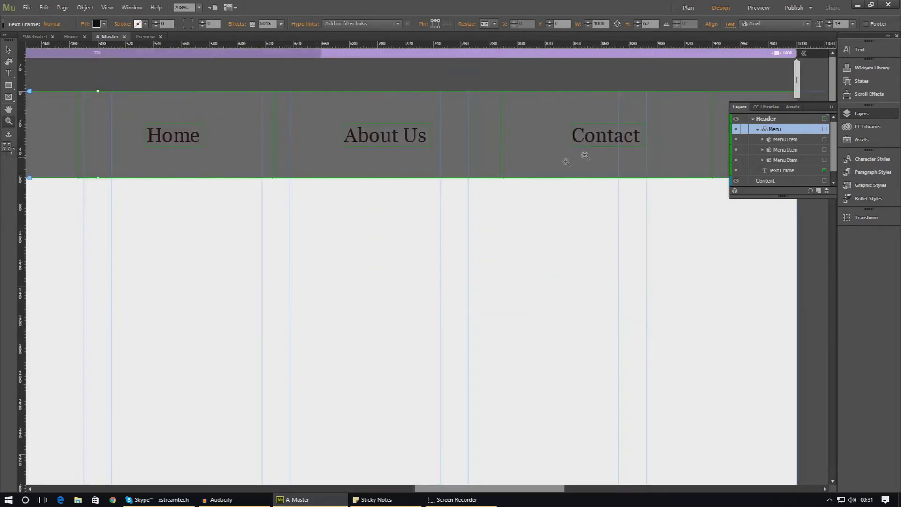
{"action": "left_click", "coordinate": [8, 50]}
{"action": "key", "text": "t"}
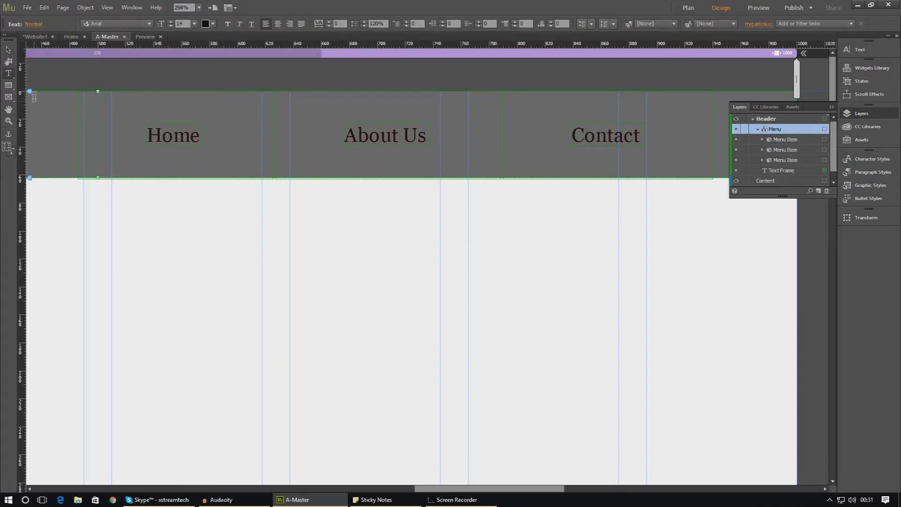
{"action": "key", "text": "v"}
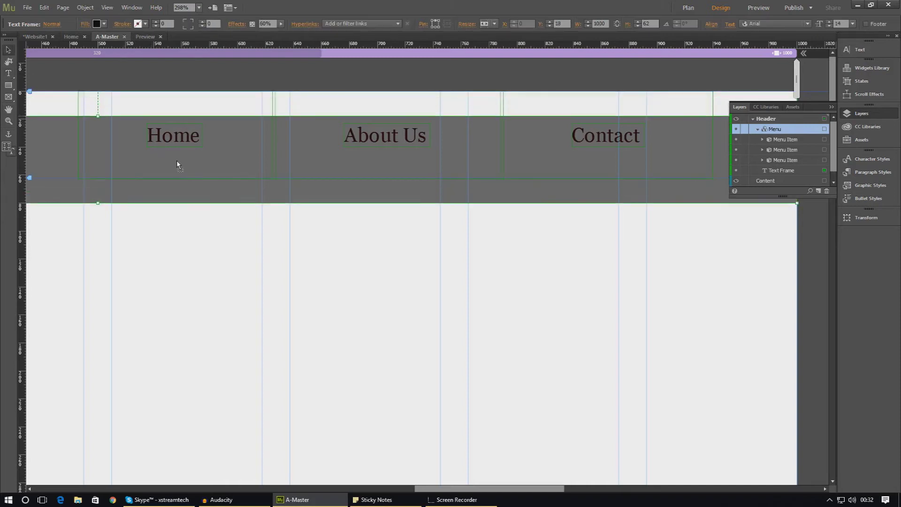
{"action": "left_click", "coordinate": [163, 145]}
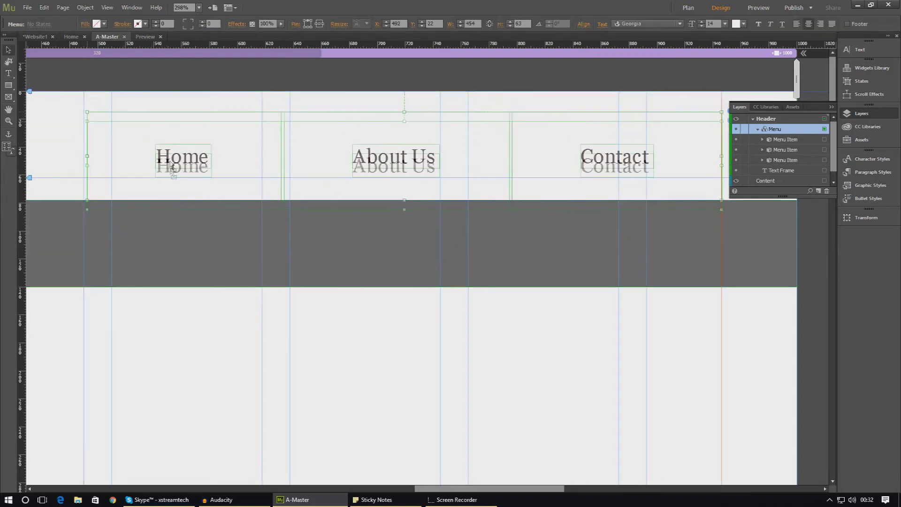
{"action": "left_click", "coordinate": [168, 149]}
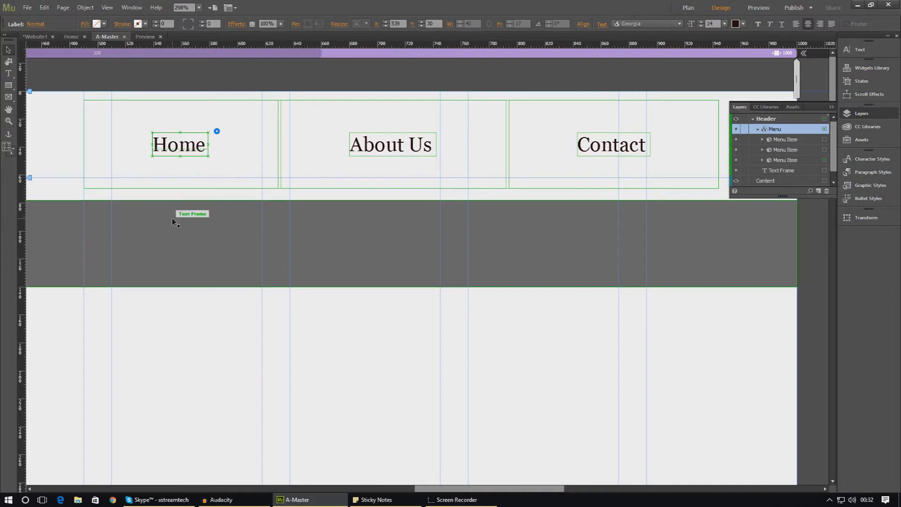
Open the Home menu label for text editing and change its font to Arial, followed by Helvetica
{"action": "left_click", "coordinate": [242, 171]}
{"action": "double_click", "coordinate": [203, 154]}
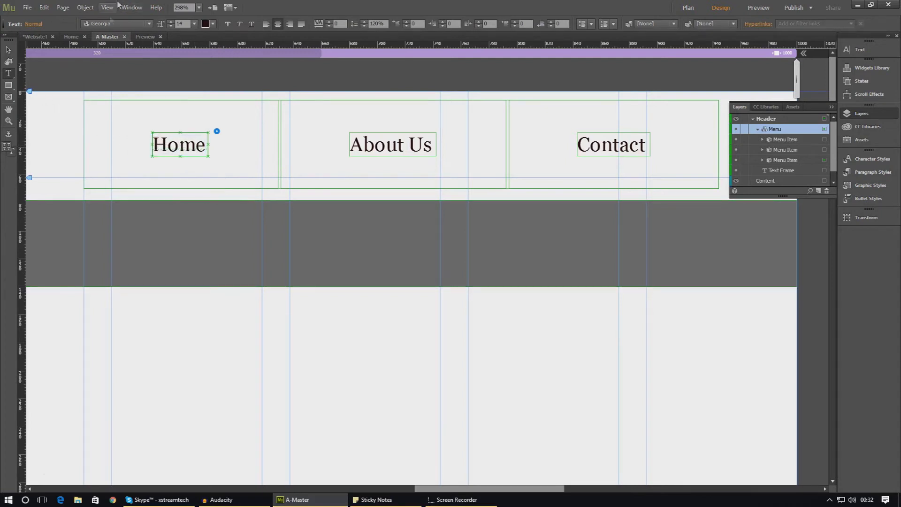
{"action": "left_click", "coordinate": [116, 26]}
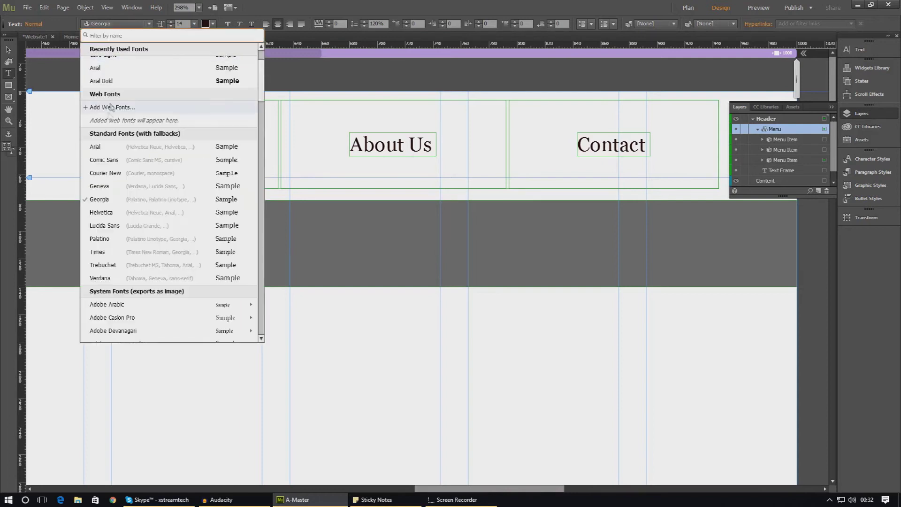
{"action": "left_click", "coordinate": [112, 149]}
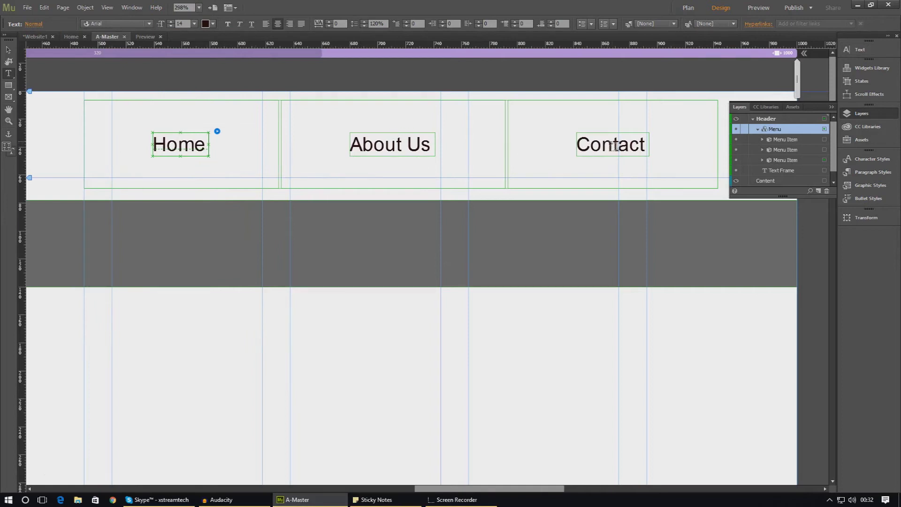
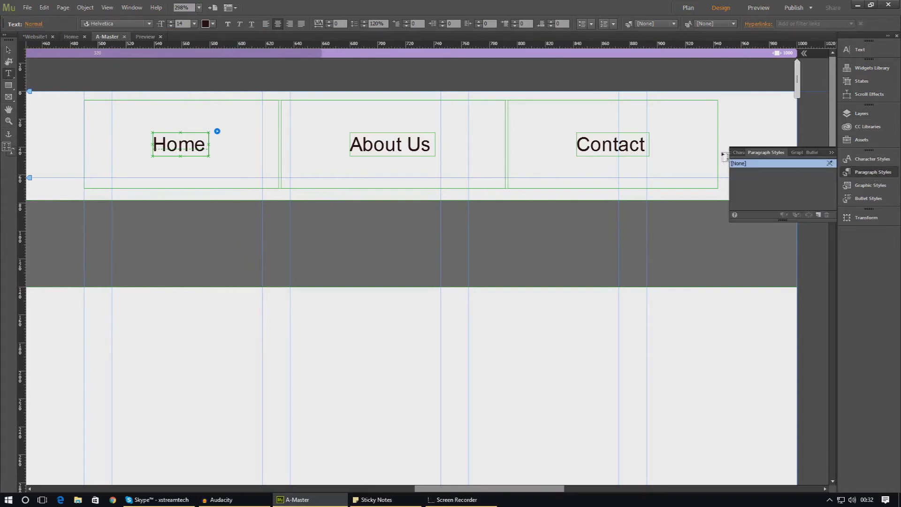
Review the character and paragraph styles, and set the Home menu label's font size to 24
{"action": "left_click", "coordinate": [739, 153]}
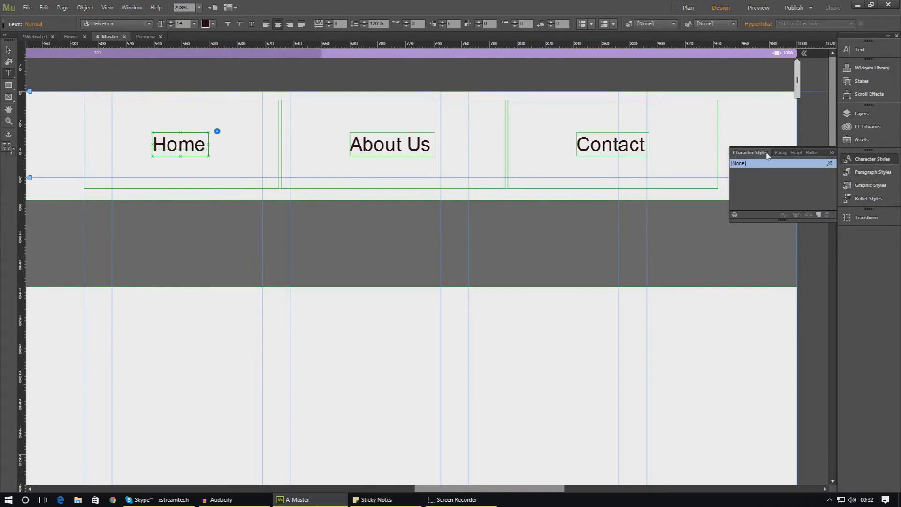
{"action": "left_click", "coordinate": [876, 174]}
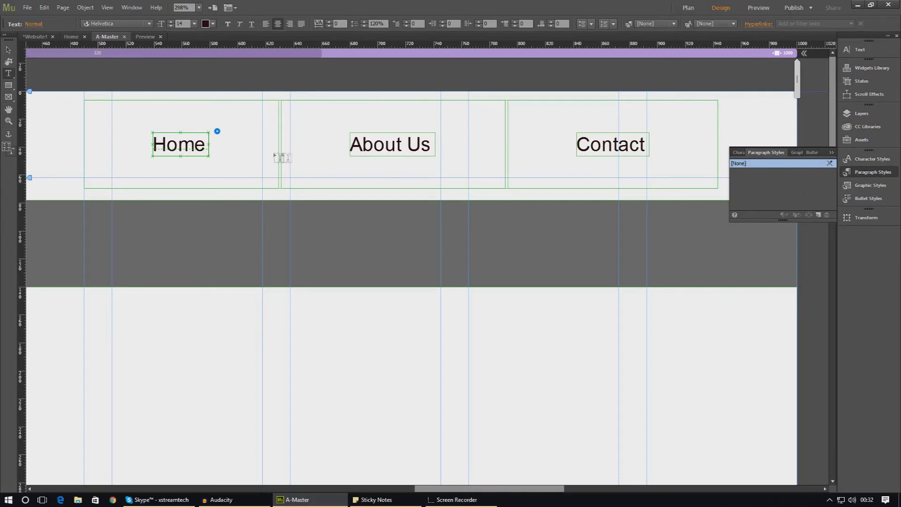
{"action": "left_click", "coordinate": [182, 148]}
{"action": "key", "text": "Escape"}
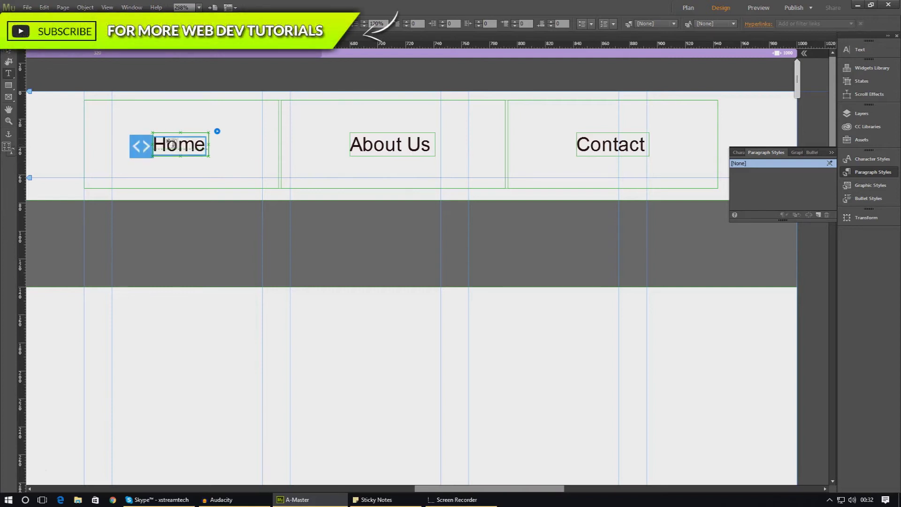
{"action": "left_click", "coordinate": [122, 23]}
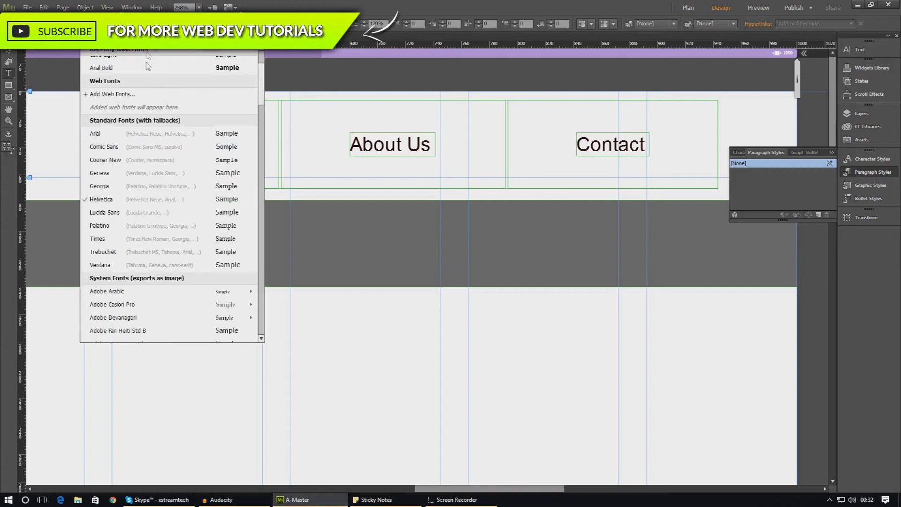
{"action": "left_click", "coordinate": [194, 23]}
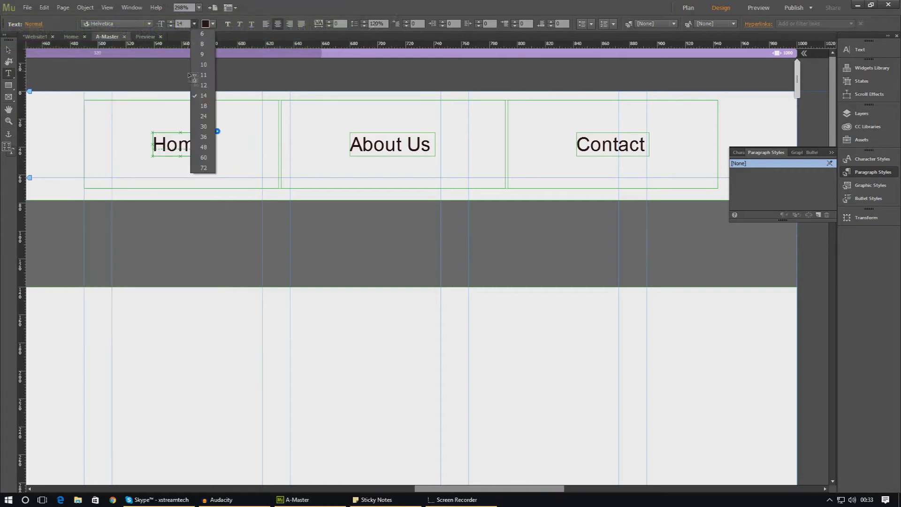
{"action": "left_click", "coordinate": [203, 116]}
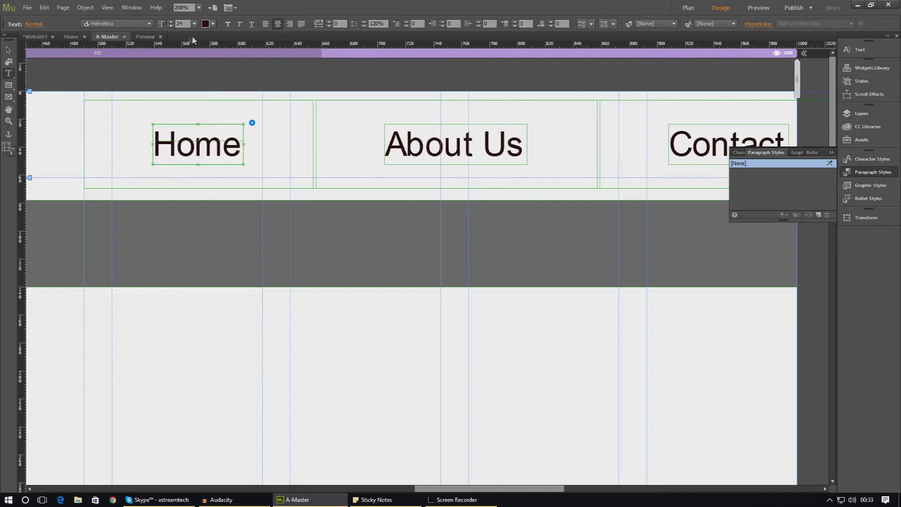
Try white as the Home menu label's text colour and set it to grey 7F7F7F
{"action": "left_click", "coordinate": [212, 24]}
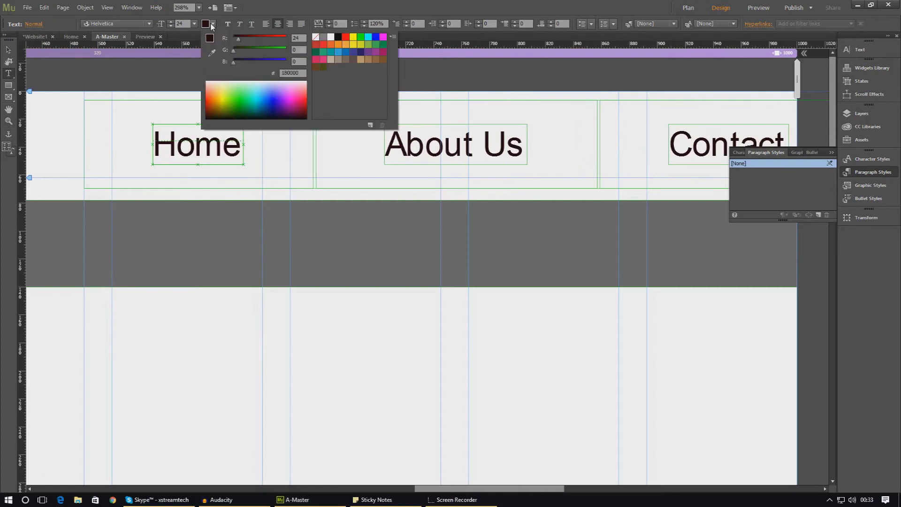
{"action": "left_click", "coordinate": [331, 38]}
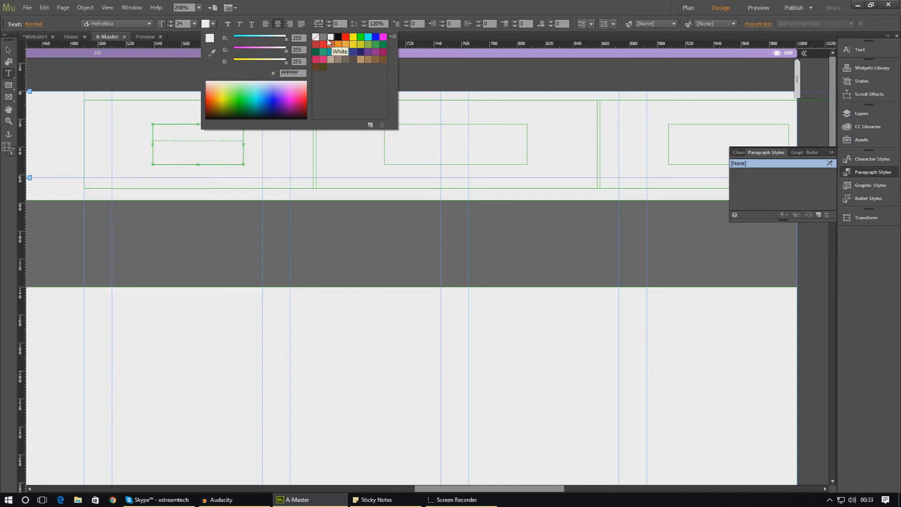
{"action": "left_click", "coordinate": [325, 39]}
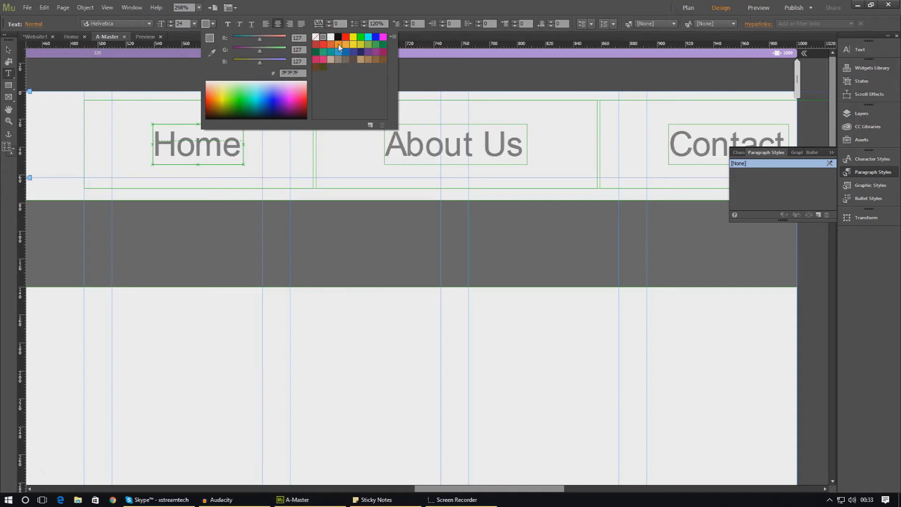
{"action": "left_click", "coordinate": [331, 37]}
{"action": "left_click", "coordinate": [324, 39]}
{"action": "left_click_drag", "start_coordinate": [218, 88], "coordinate": [205, 62]}
Set the Home menu label's text colour in the Normal state to white FFFFFF
{"action": "left_click", "coordinate": [40, 25]}
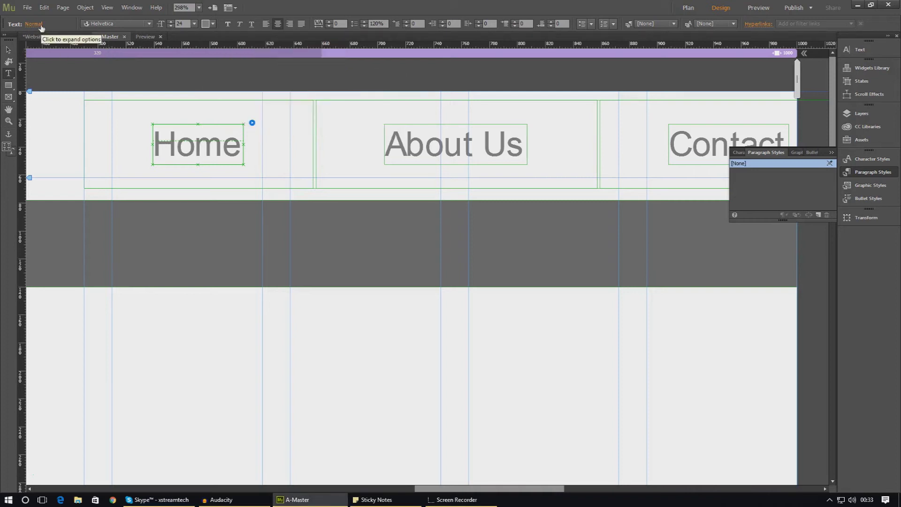
{"action": "left_click", "coordinate": [213, 25]}
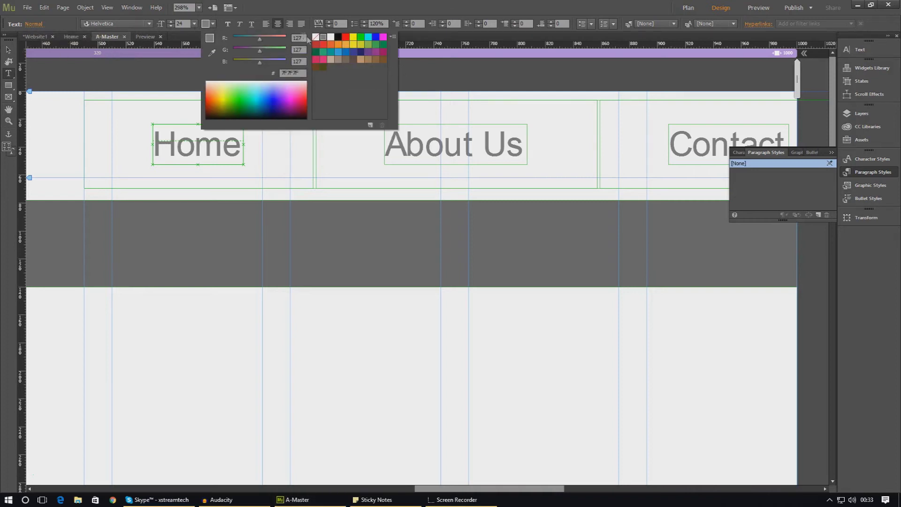
{"action": "left_click", "coordinate": [330, 37]}
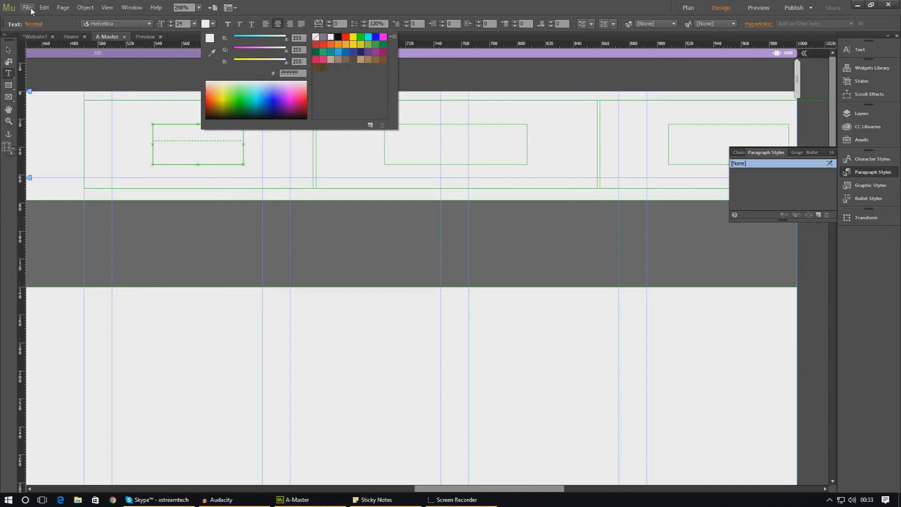
Set the Home menu label's text colour in the Rollover state to black 000000
{"action": "left_click", "coordinate": [38, 24]}
{"action": "left_click", "coordinate": [38, 25]}
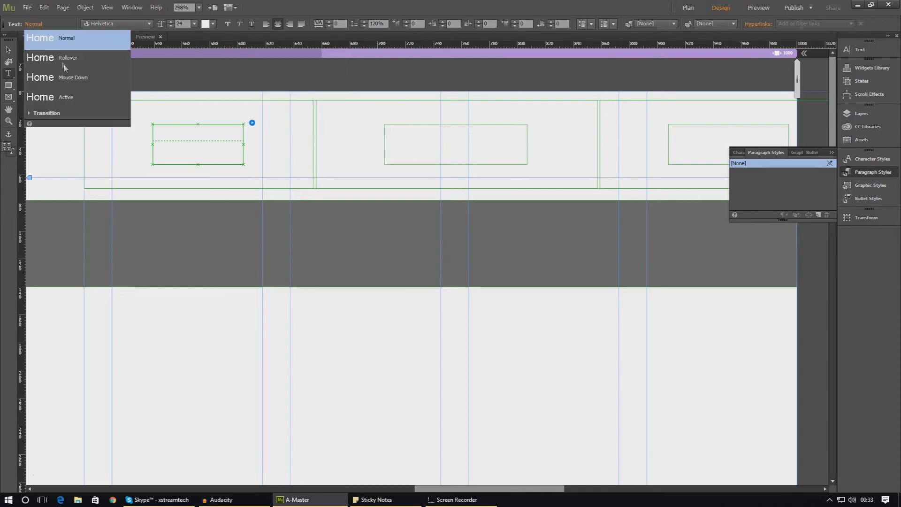
{"action": "left_click", "coordinate": [66, 64]}
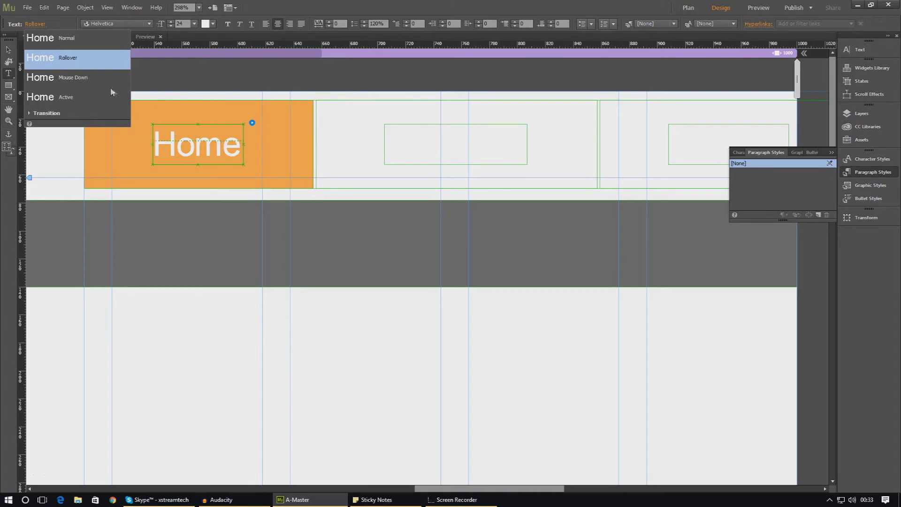
{"action": "left_click", "coordinate": [212, 23]}
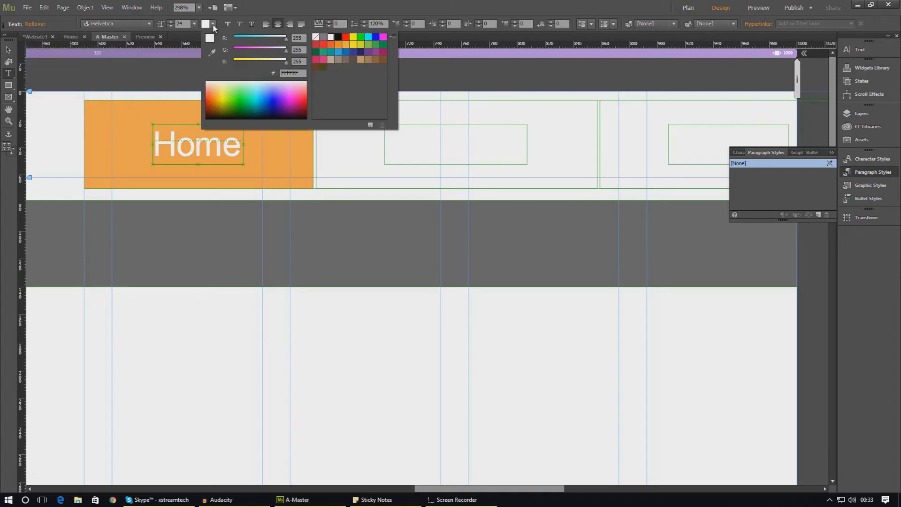
{"action": "left_click", "coordinate": [338, 37]}
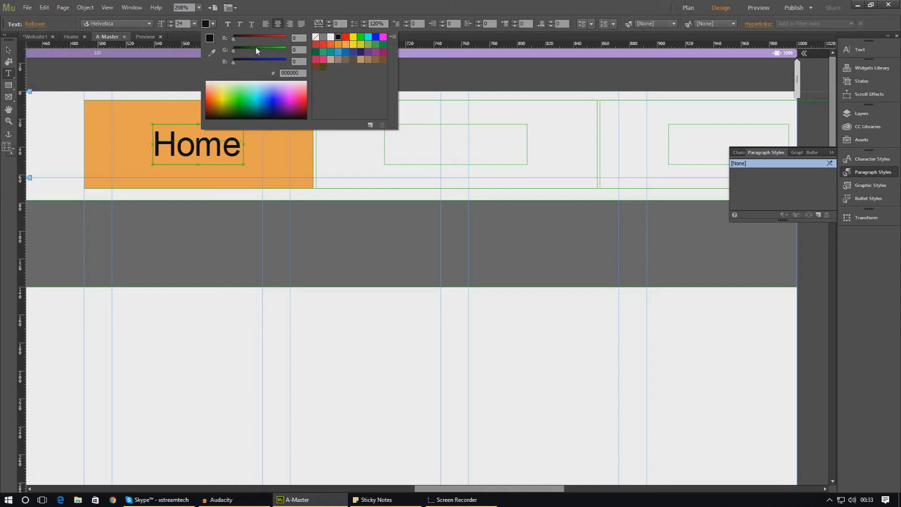
Move the grey header frame and the menu back up to the page's top edge, and reduce the menu's height to 62
{"action": "left_click", "coordinate": [8, 49]}
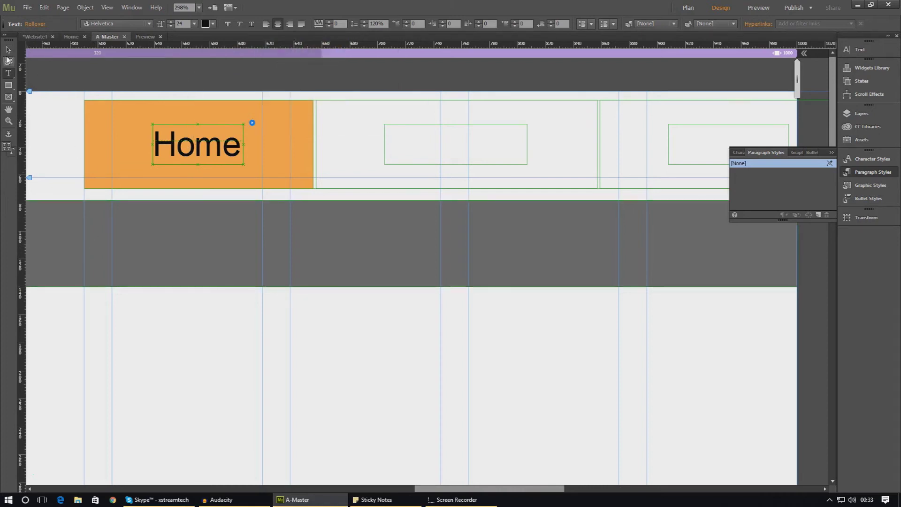
{"action": "left_click", "coordinate": [8, 50]}
{"action": "left_click_drag", "start_coordinate": [120, 235], "coordinate": [117, 123]}
{"action": "left_click_drag", "start_coordinate": [124, 188], "coordinate": [130, 182]}
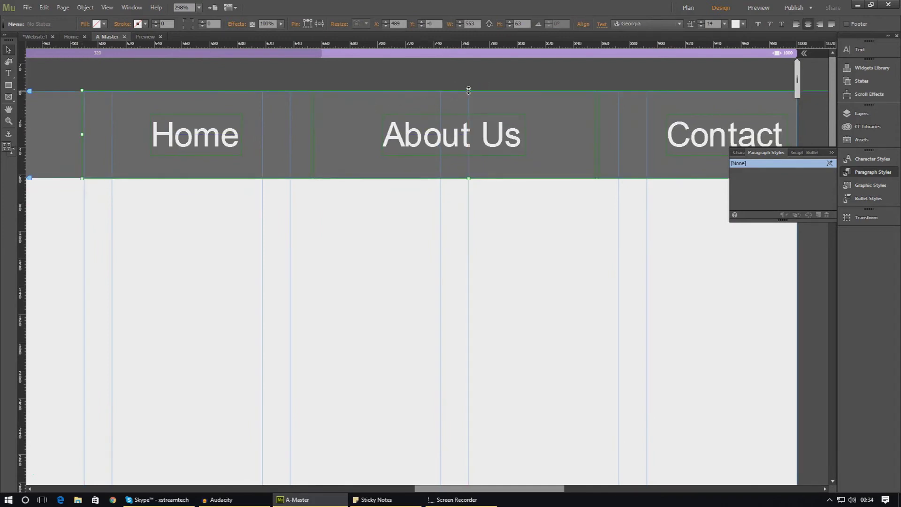
{"action": "left_click_drag", "start_coordinate": [469, 92], "coordinate": [469, 93]}
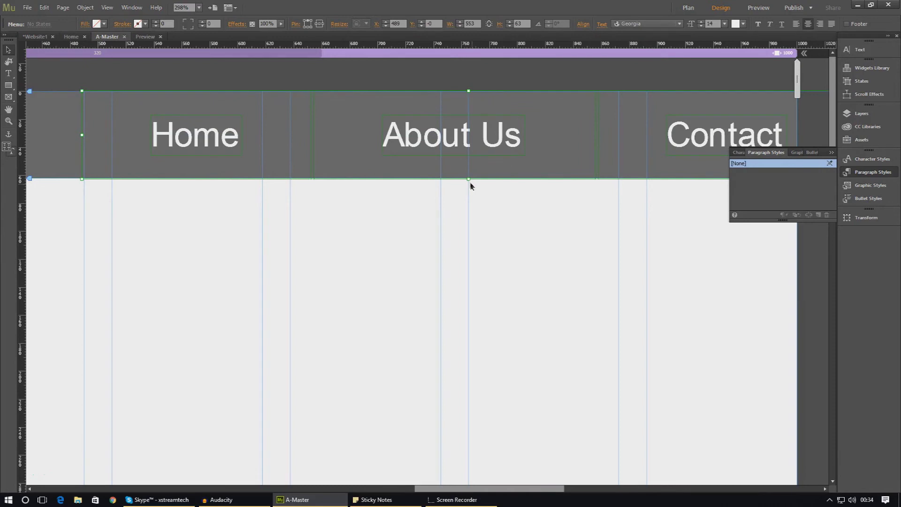
{"action": "left_click_drag", "start_coordinate": [470, 179], "coordinate": [470, 178]}
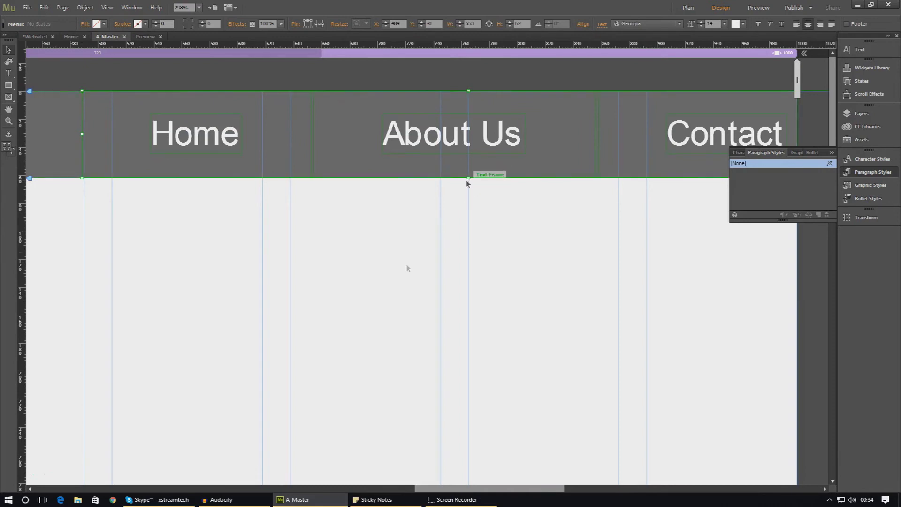
Move the menu to the horizontal centre of the grey header, at X 224
{"action": "left_click", "coordinate": [11, 121]}
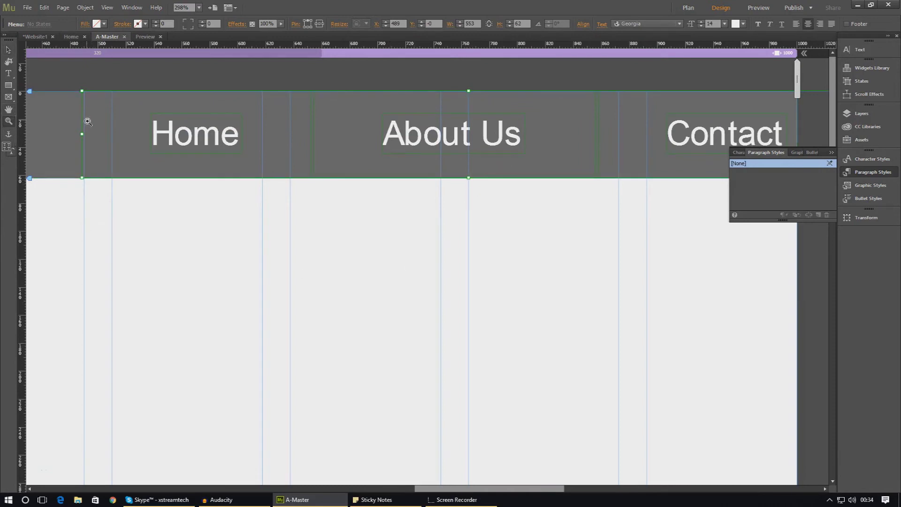
{"action": "key", "text": "ctrl+0"}
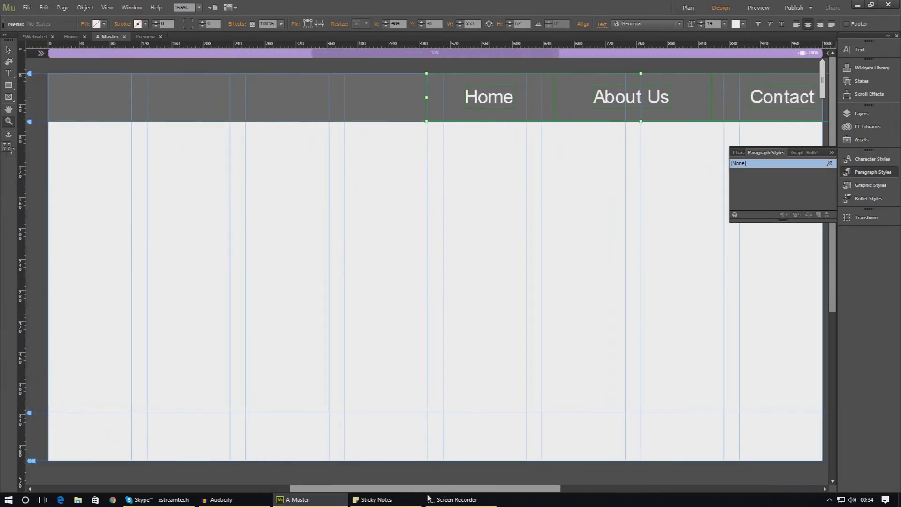
{"action": "left_click", "coordinate": [11, 51]}
{"action": "left_click_drag", "start_coordinate": [482, 103], "coordinate": [277, 108]}
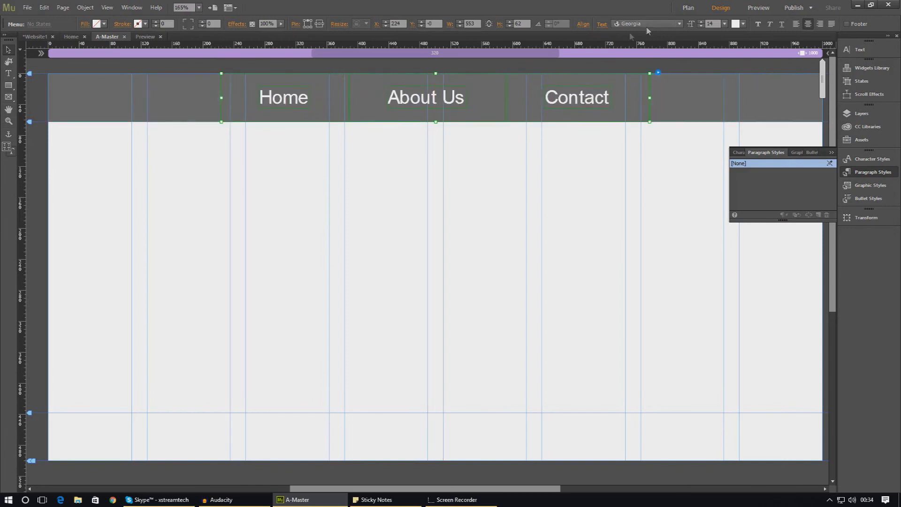
Preview the page, try the Home menu link and close the preview
{"action": "left_click", "coordinate": [766, 8]}
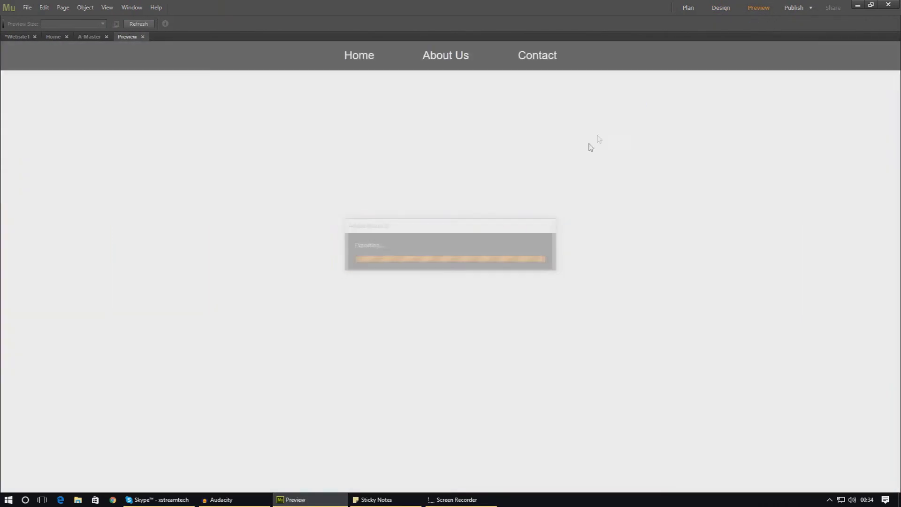
{"action": "left_click", "coordinate": [387, 65]}
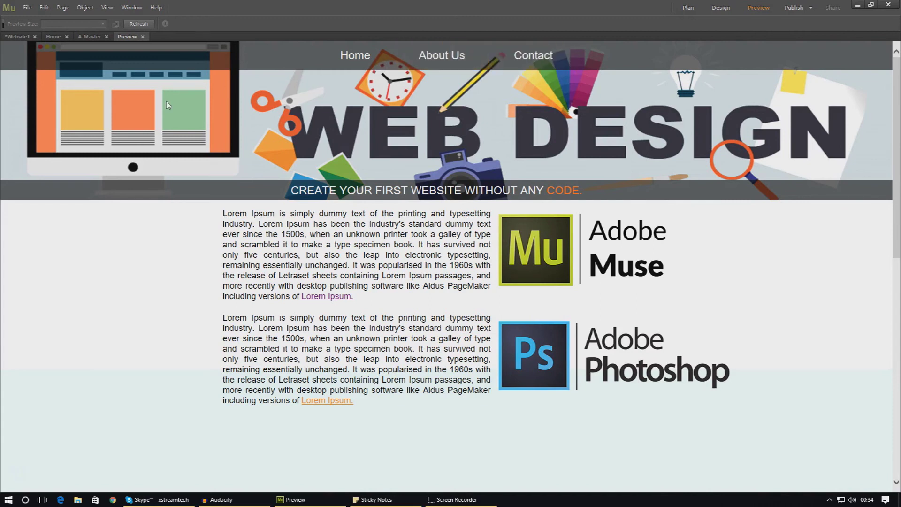
{"action": "left_click", "coordinate": [142, 36]}
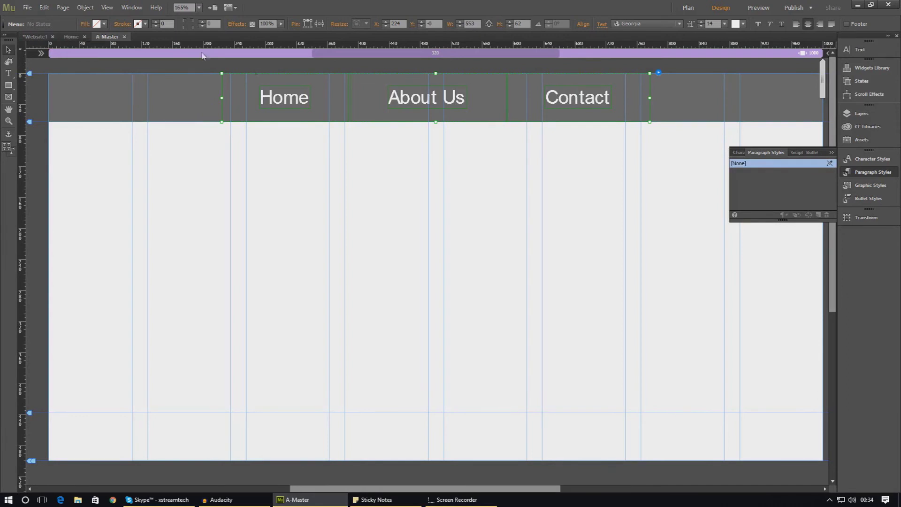
Enable the Fade transition for the Home menu item and preview the menu's rollover effect
{"action": "left_click", "coordinate": [305, 91]}
{"action": "left_click", "coordinate": [49, 24]}
{"action": "left_click", "coordinate": [47, 114]}
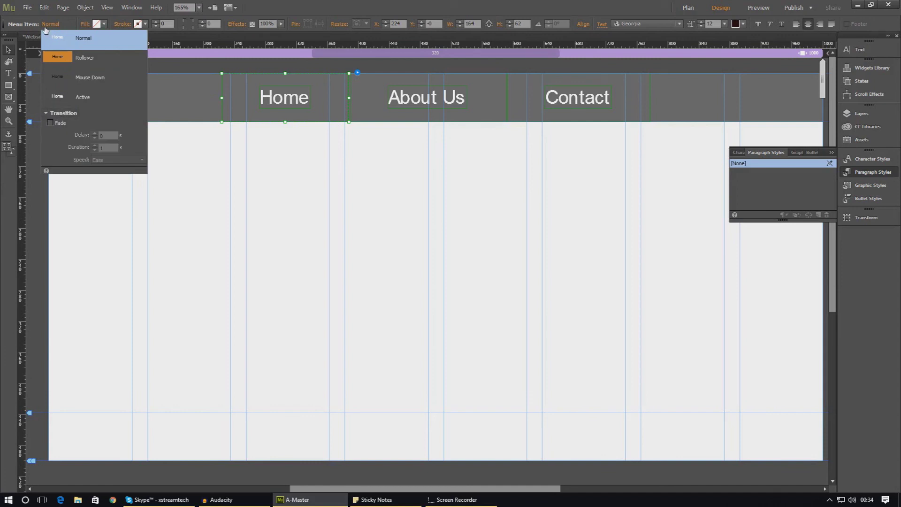
{"action": "left_click", "coordinate": [50, 124]}
{"action": "left_click", "coordinate": [109, 148]}
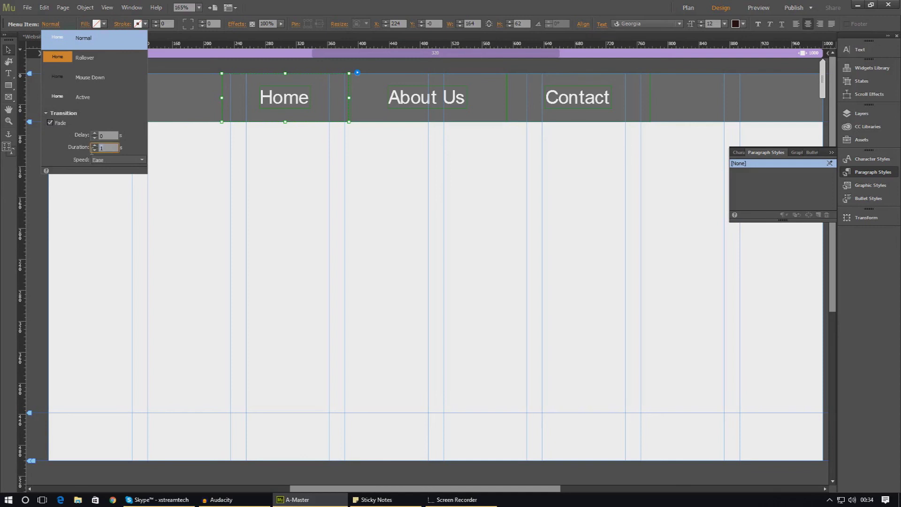
{"action": "left_click", "coordinate": [759, 8]}
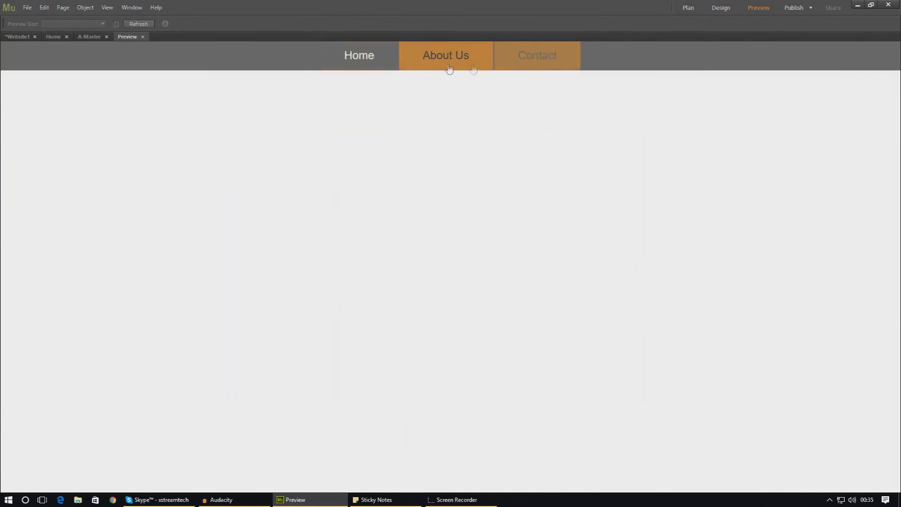
{"action": "left_click", "coordinate": [721, 8]}
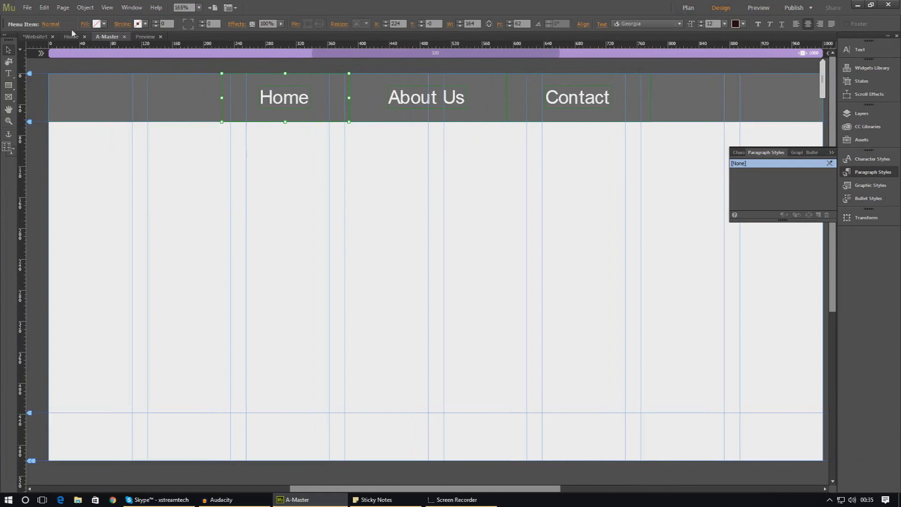
Set the Home menu item's fade duration to 3 s and view the transition speed options
{"action": "left_click", "coordinate": [85, 24]}
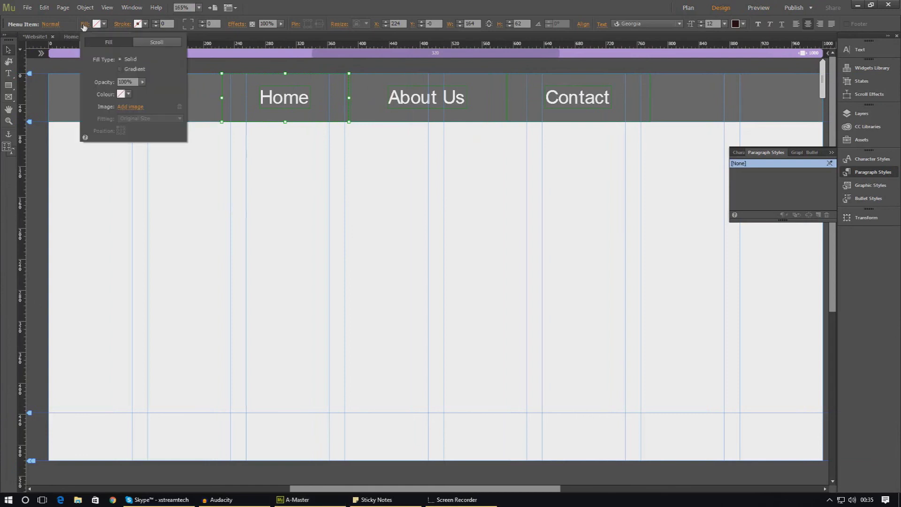
{"action": "left_click", "coordinate": [52, 25]}
{"action": "left_click", "coordinate": [106, 148]}
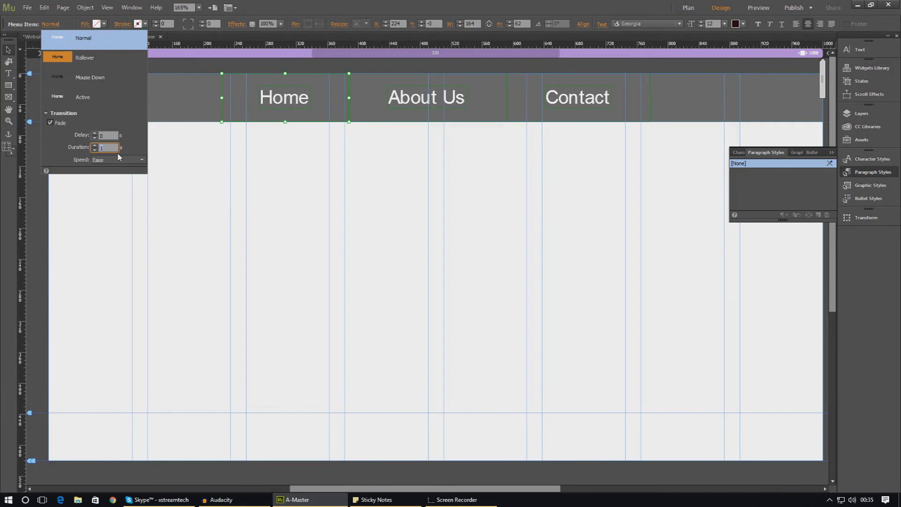
{"action": "type", "text": "3"}
{"action": "key", "text": "Return"}
{"action": "left_click", "coordinate": [123, 159]}
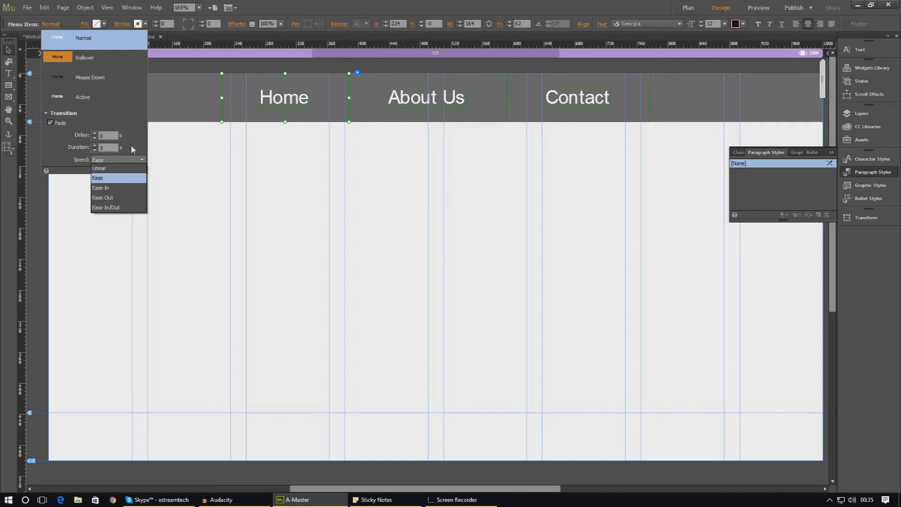
Preview the page again and try the Home and About Us menu links
{"action": "left_click", "coordinate": [765, 8]}
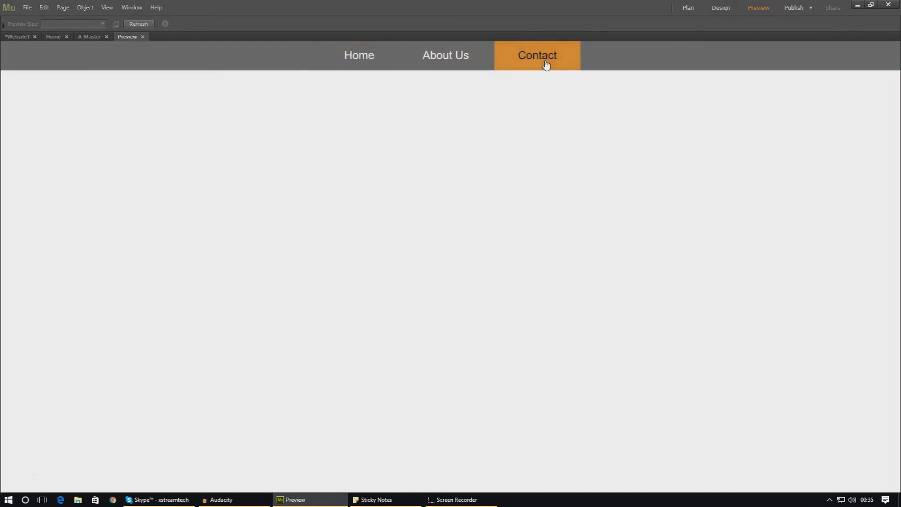
{"action": "left_click", "coordinate": [350, 61]}
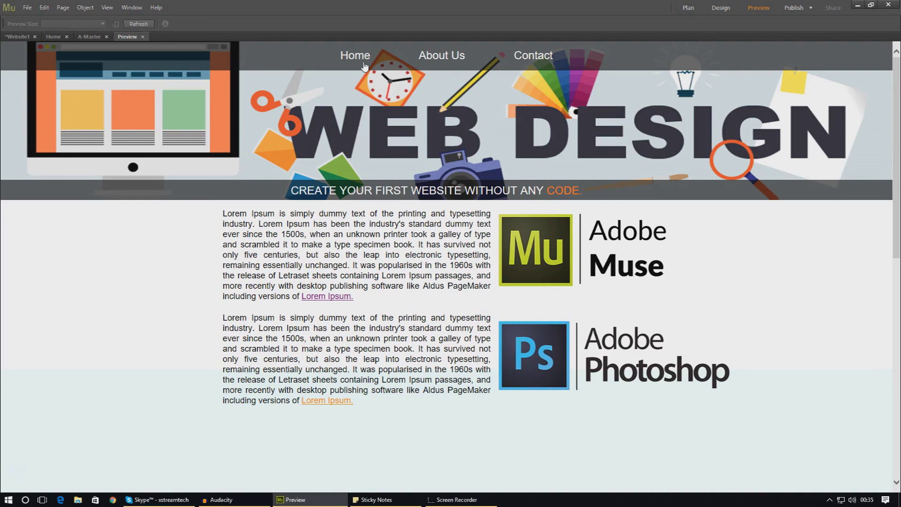
{"action": "left_click", "coordinate": [449, 62]}
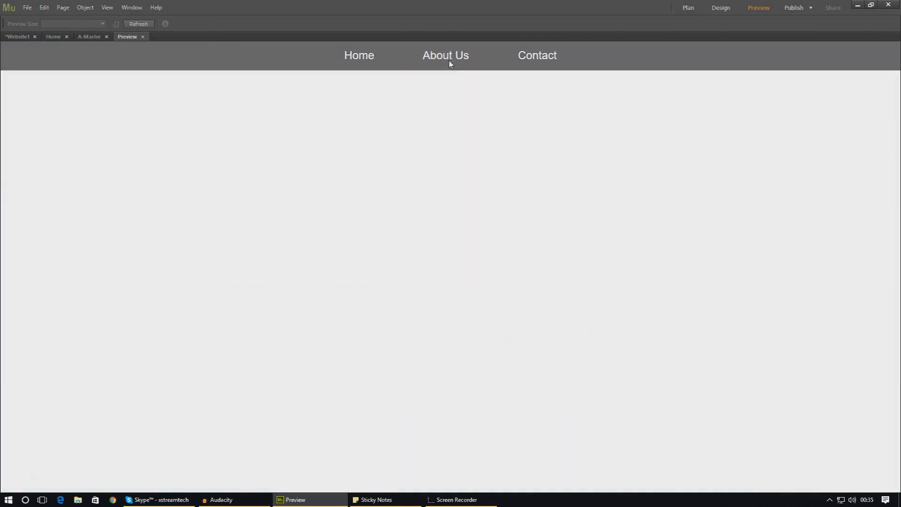